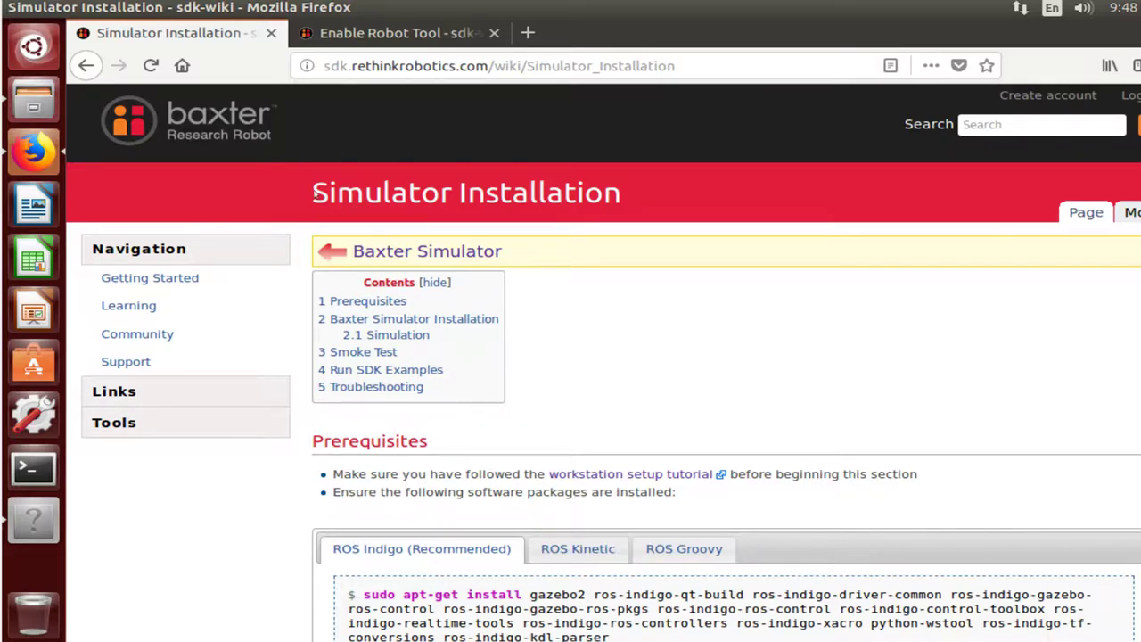
- Skim the Simulator Installation wiki page, scrolling down through it and back up
drag(312, 189, 657, 190)
click(659, 192)
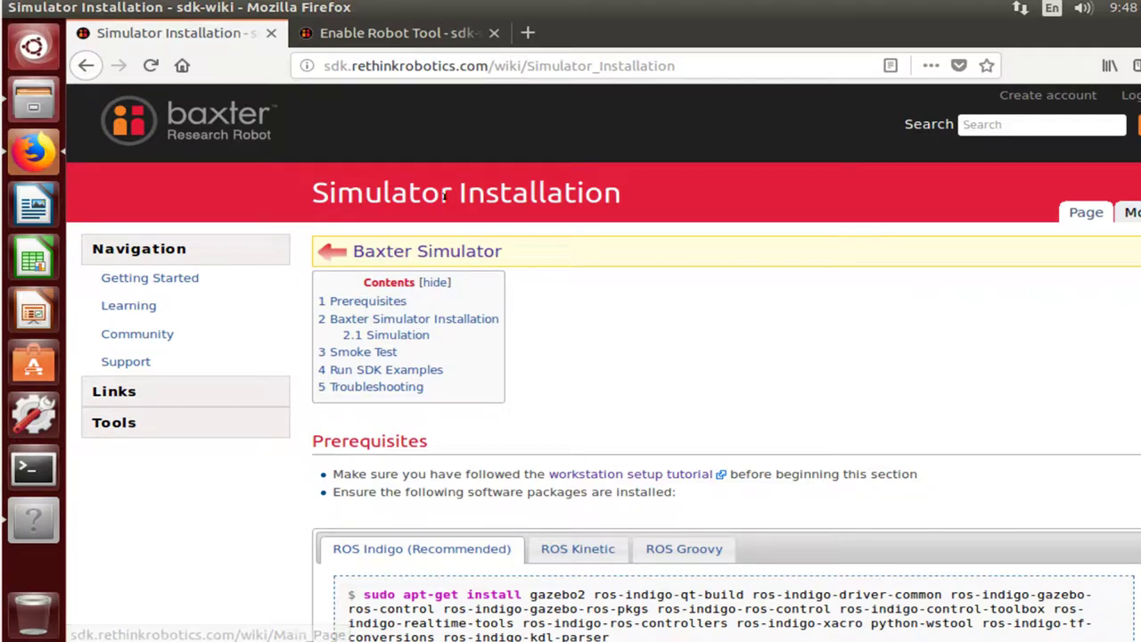
scroll(671, 392, down, 4)
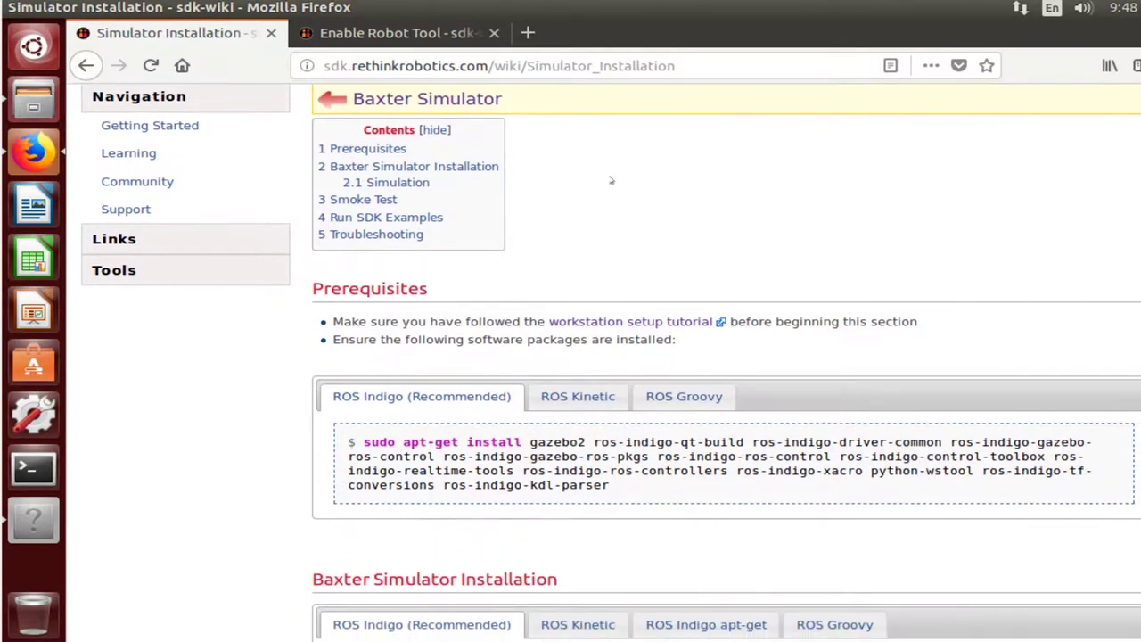
scroll(588, 273, down, 3)
scroll(550, 392, down, 4)
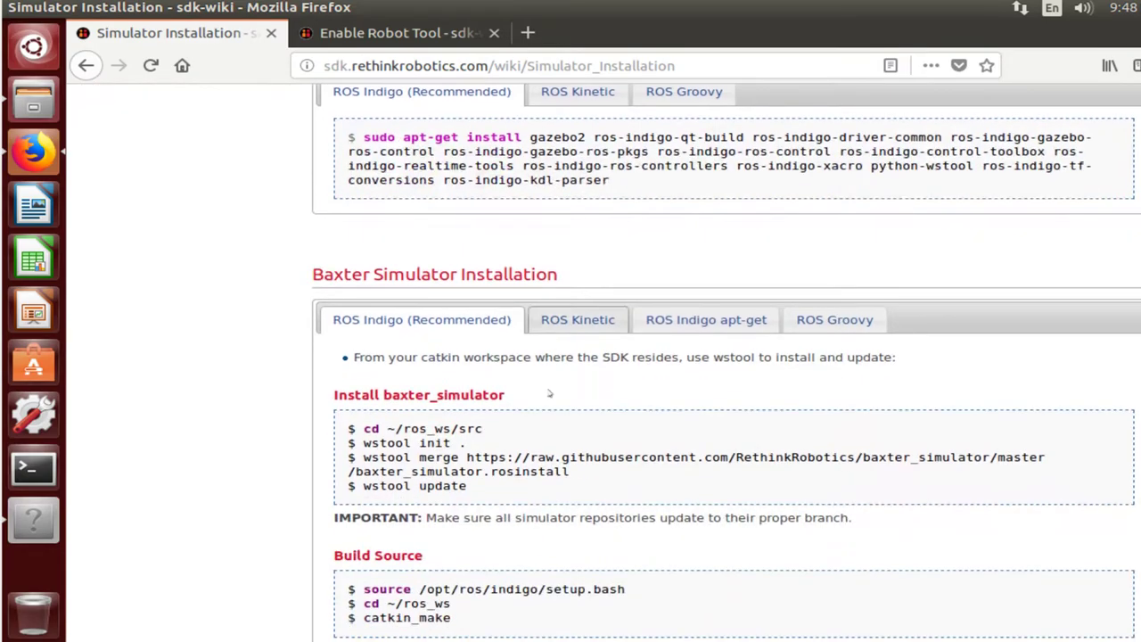
scroll(551, 490, down, 7)
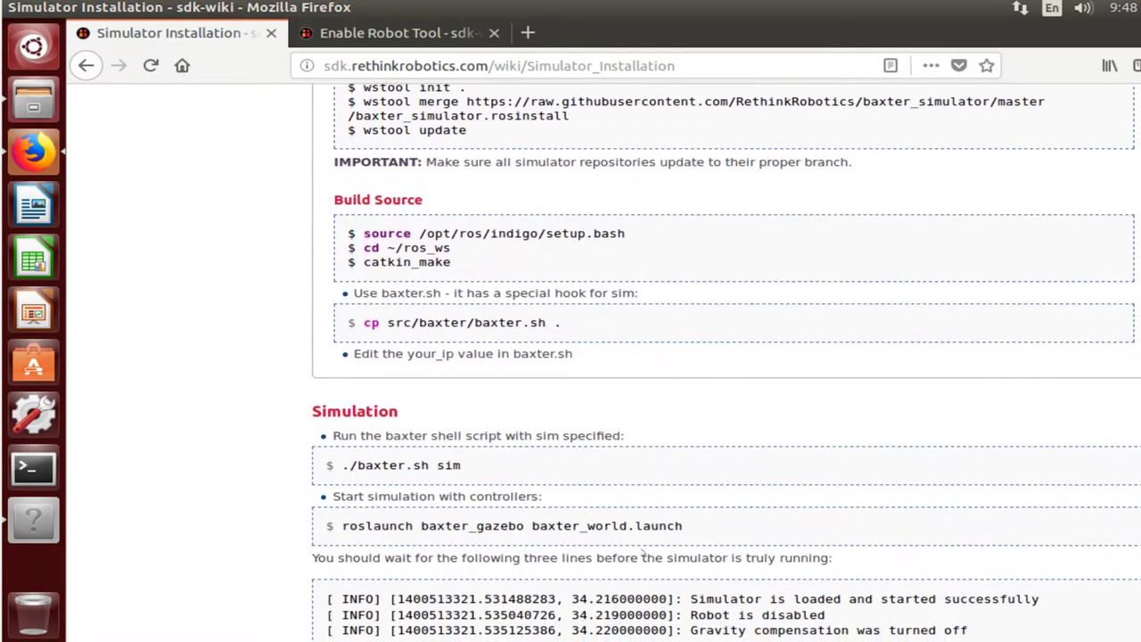
scroll(666, 530, up, 8)
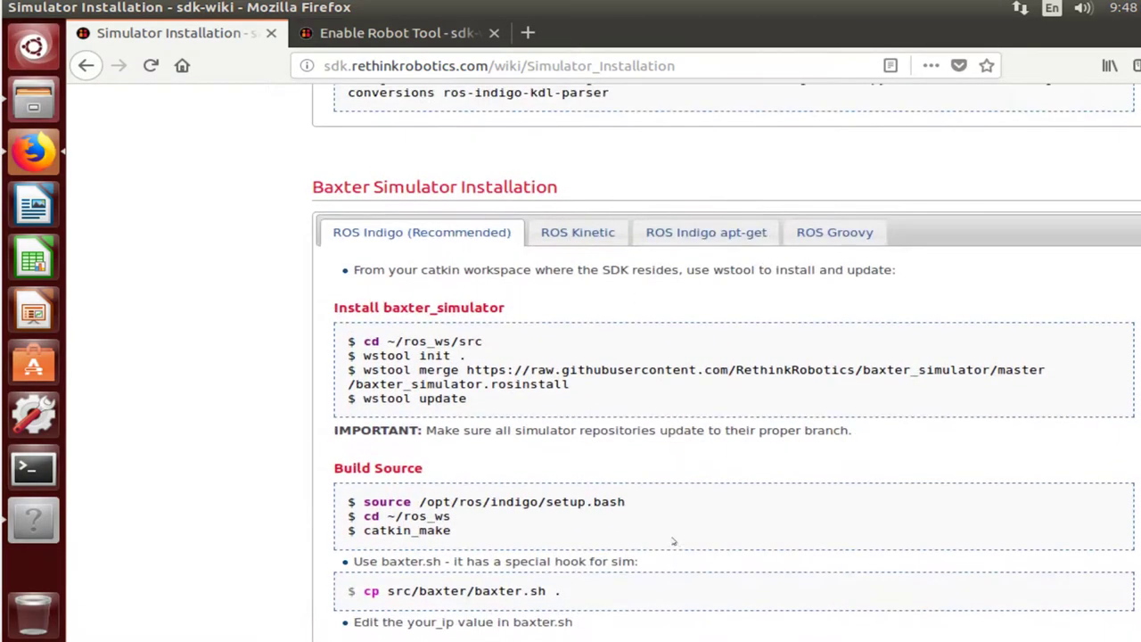
scroll(706, 508, up, 3)
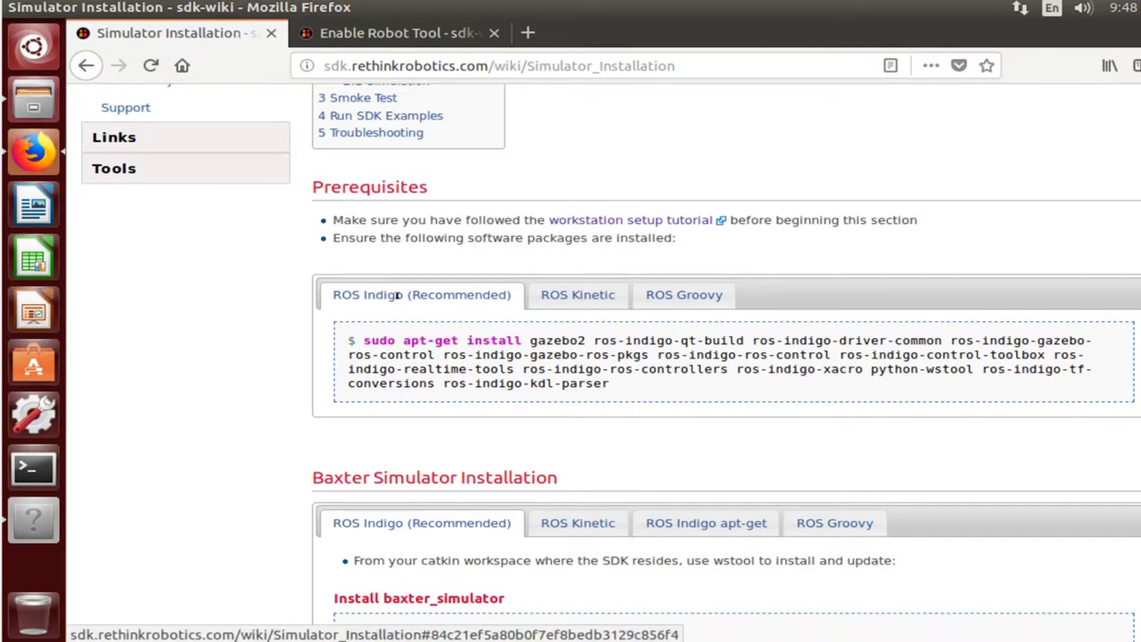
scroll(414, 308, up, 5)
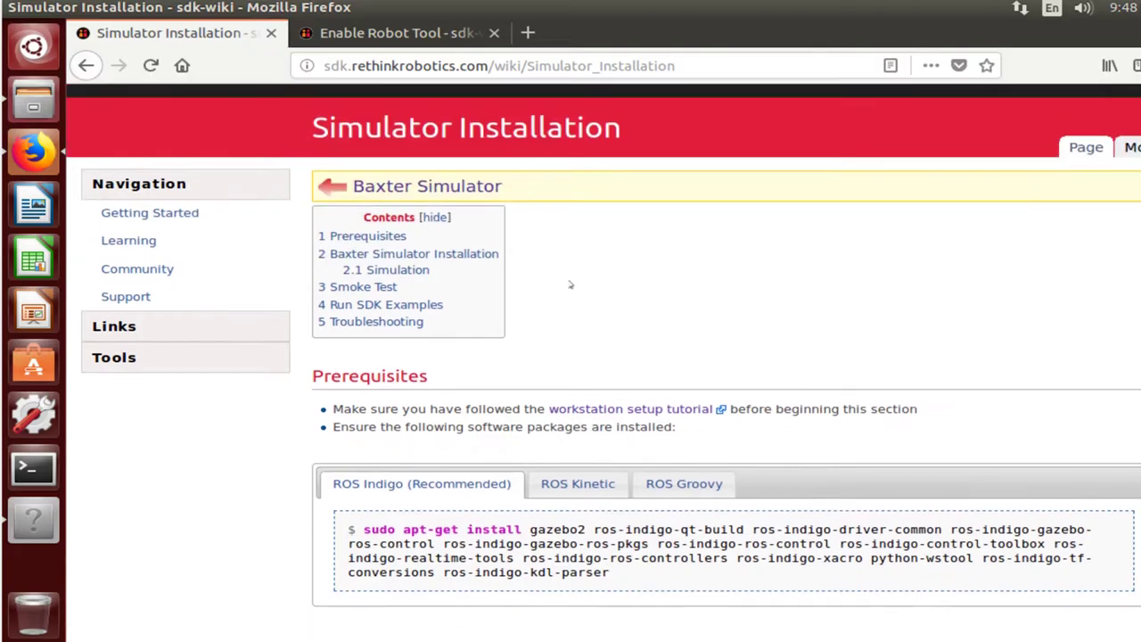
scroll(609, 377, down, 4)
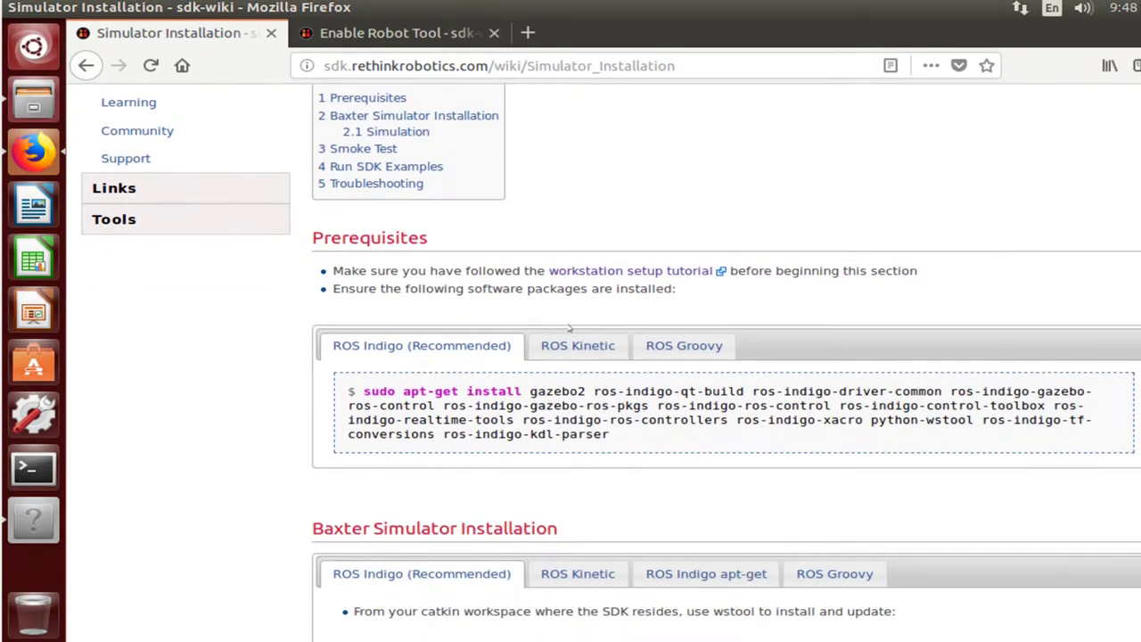
- Compare the ROS Kinetic and ROS Indigo package lists, then scroll to Indigo's Simulation section
click(569, 344)
click(419, 345)
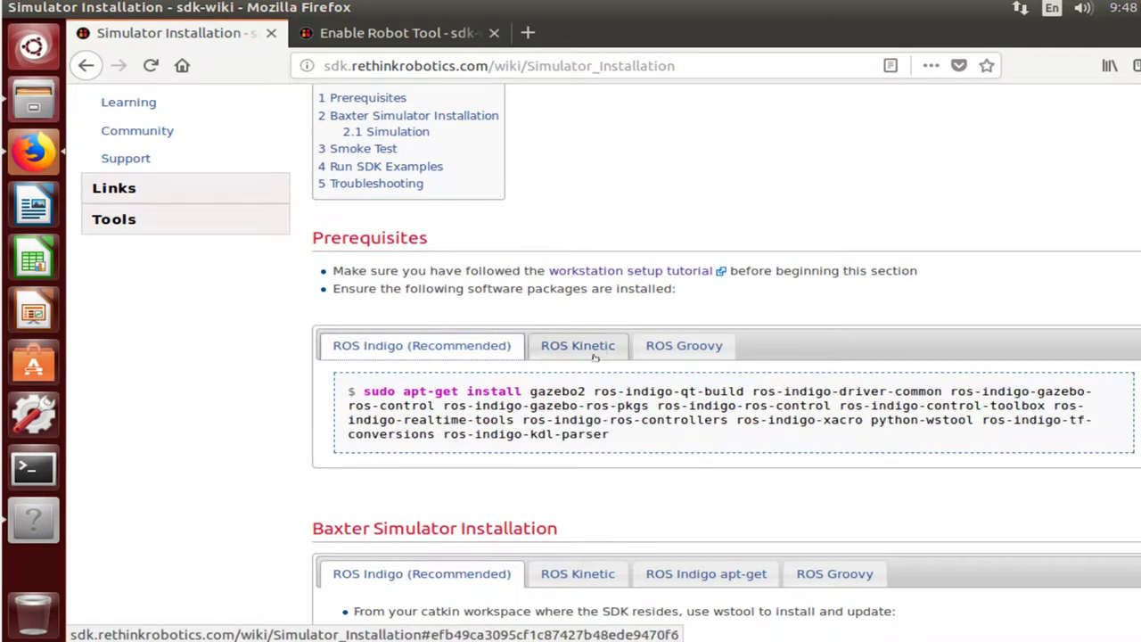
click(577, 346)
click(463, 350)
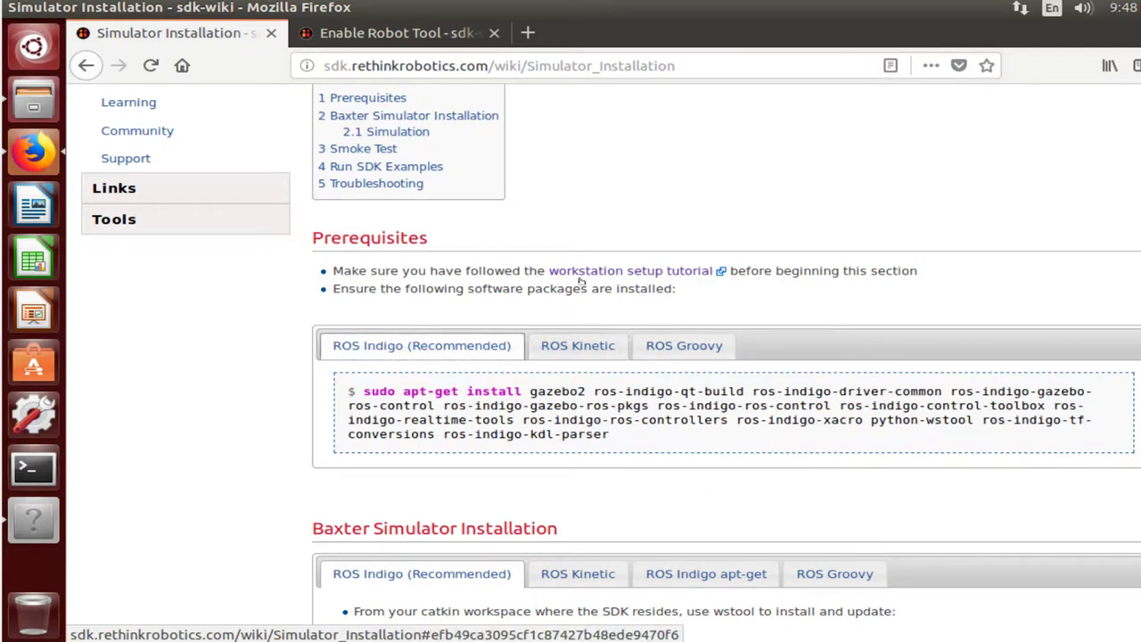
scroll(565, 292, down, 5)
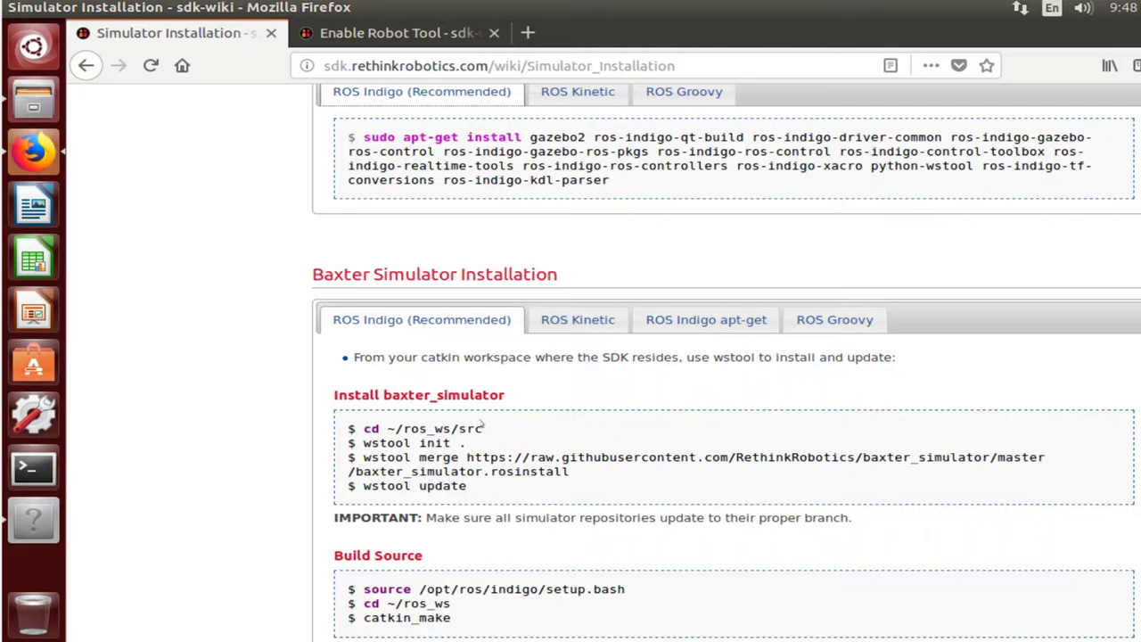
scroll(482, 426, down, 4)
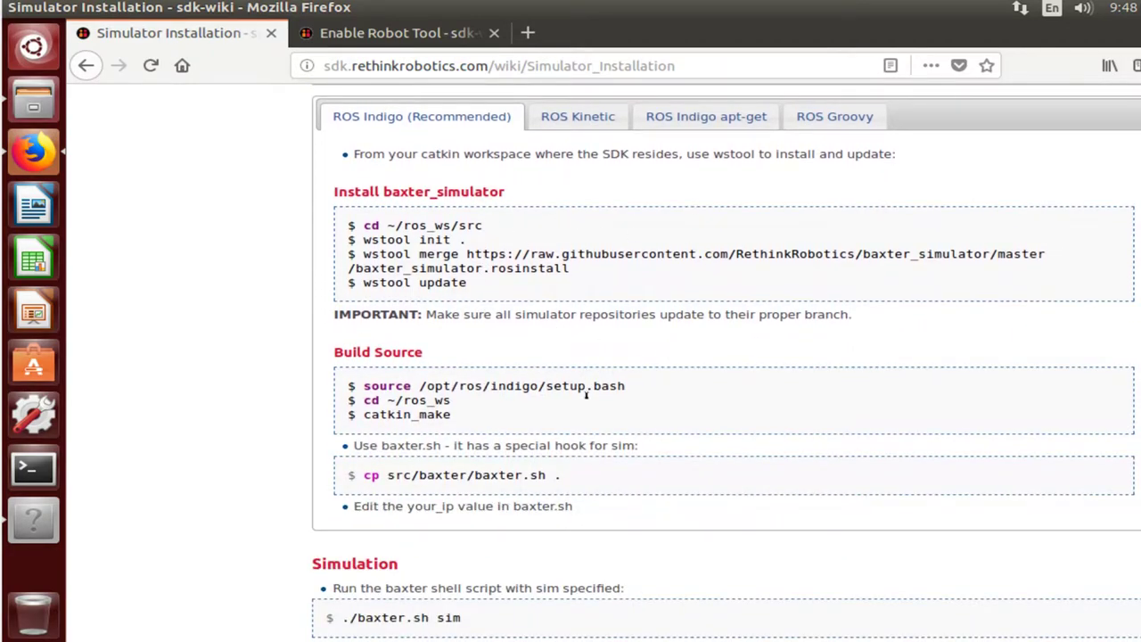
scroll(535, 415, down, 3)
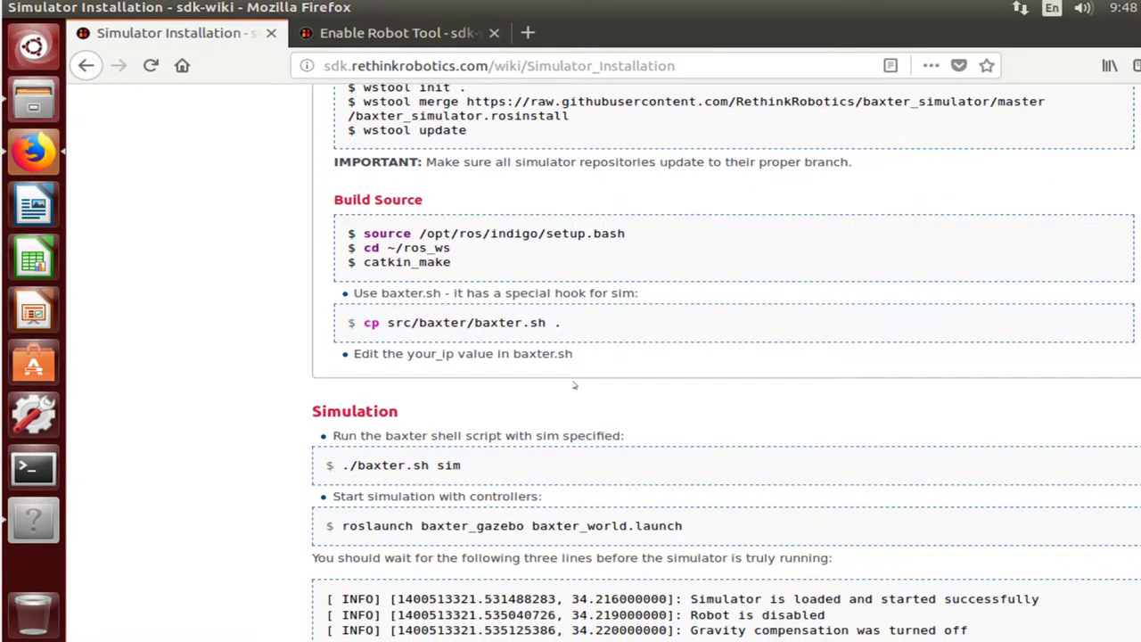
scroll(481, 303, down, 5)
- In a new terminal, change to ~/ros_ws and start ./baxter.sh sim from history
click(39, 475)
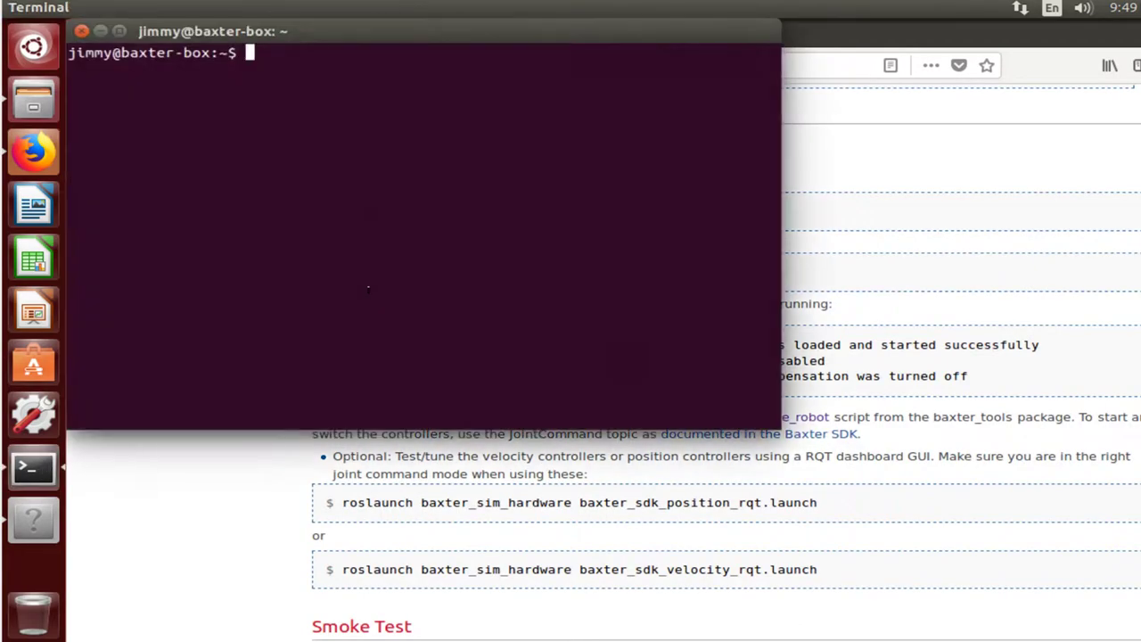
key(Up)
key(Up)
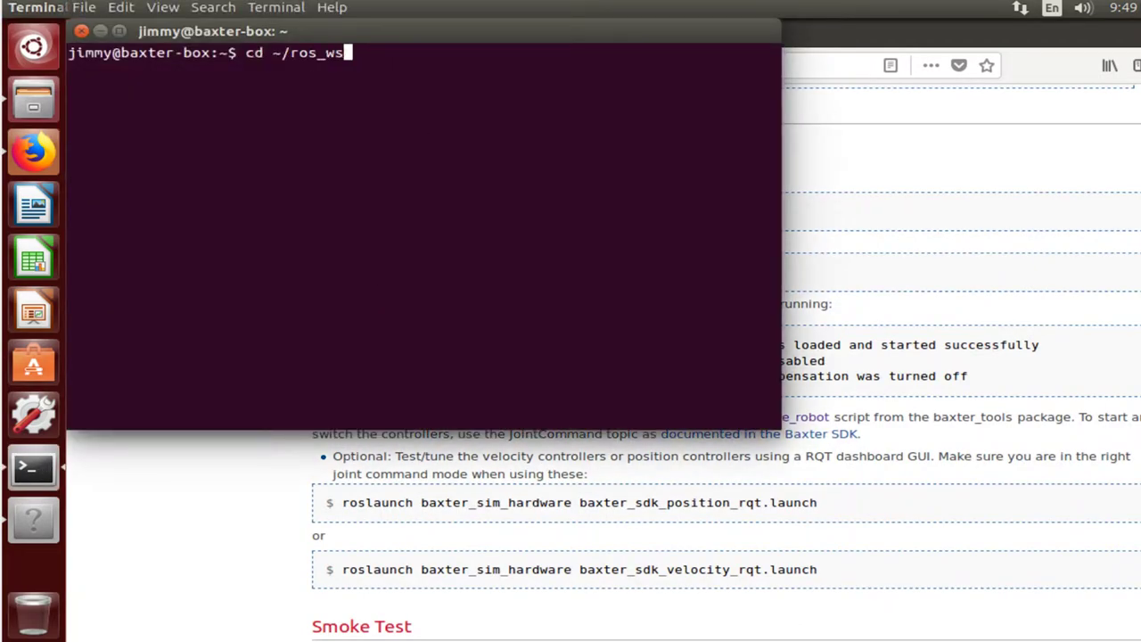
key(Return)
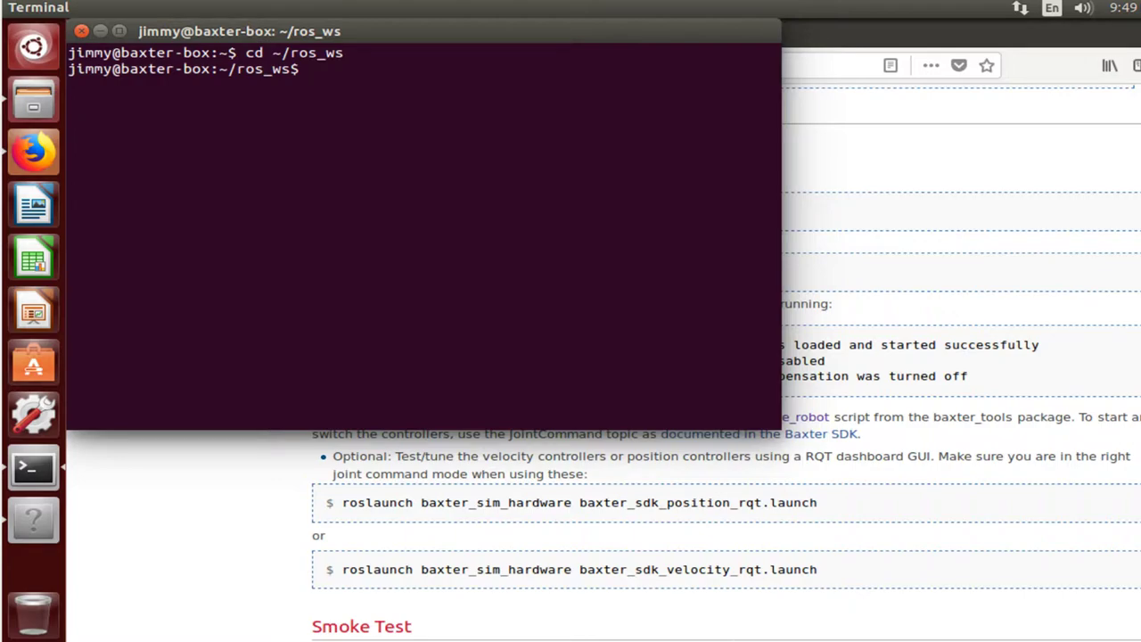
key(Up)
key(Up)
key(Return)
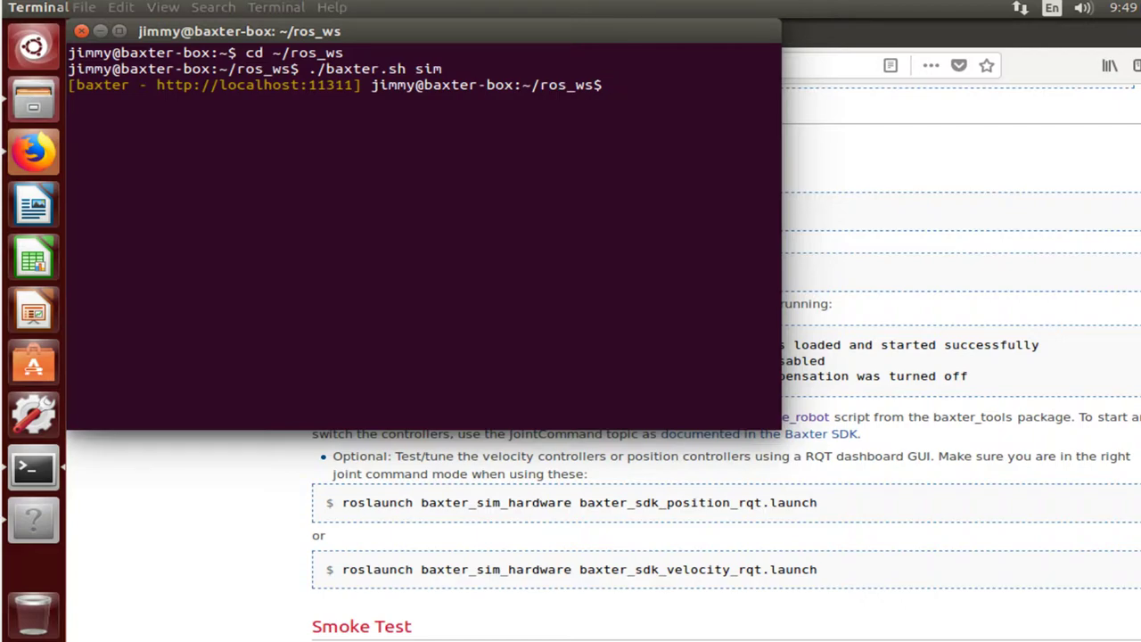
- Paste and run roslaunch baxter_gazebo baxter_world.launch to start Gazebo with Baxter
right_click(611, 86)
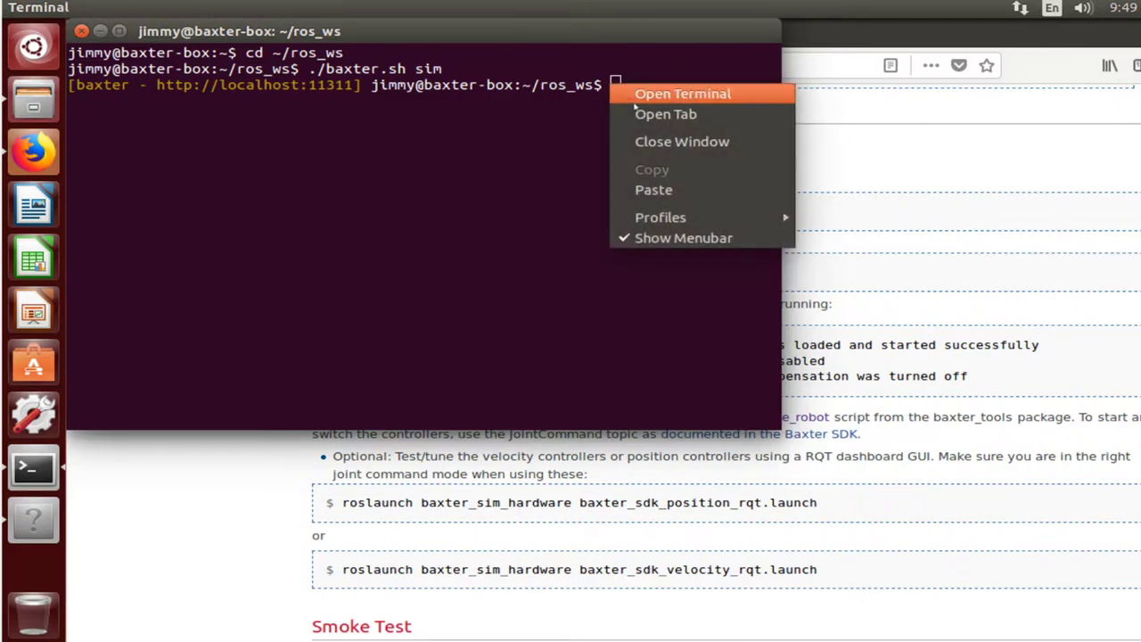
click(655, 190)
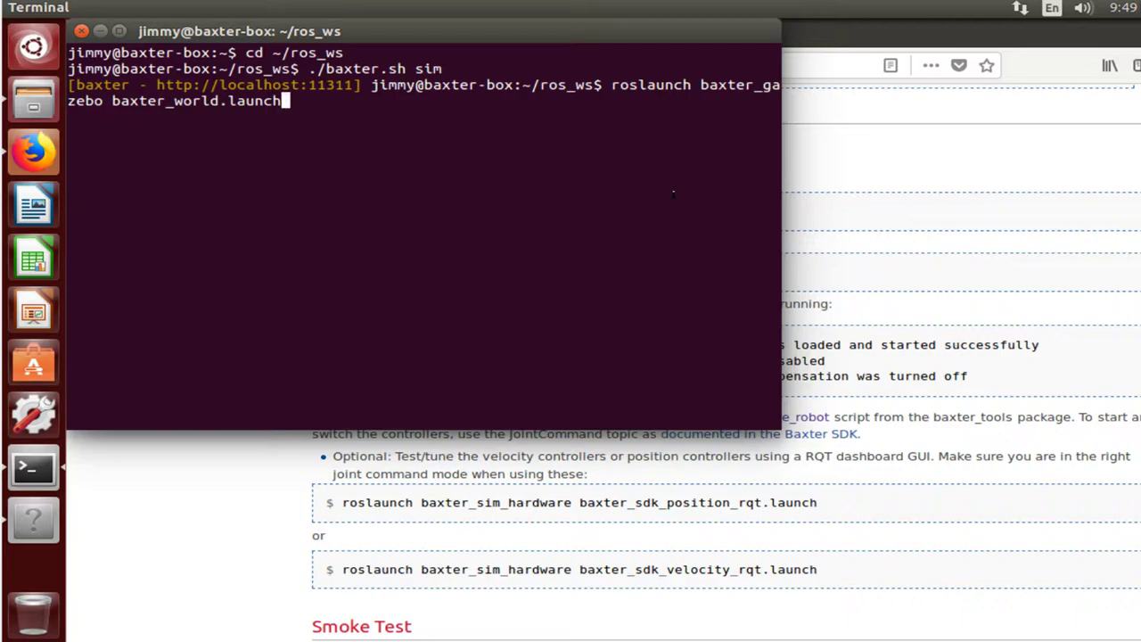
key(Return)
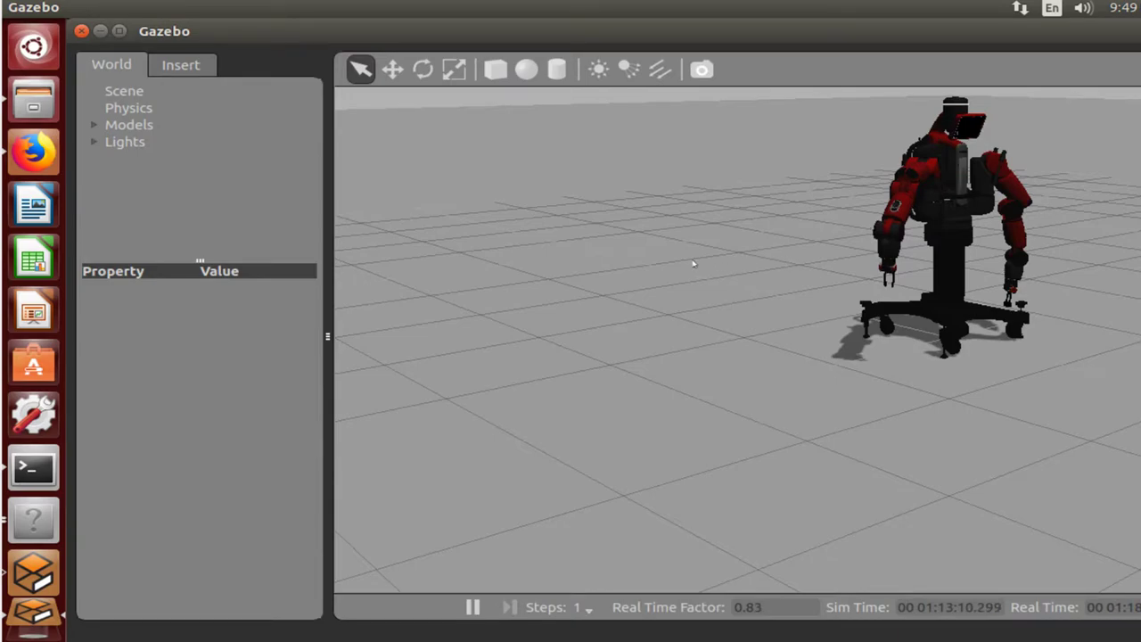
- Orbit and zoom the Gazebo view to frame Baxter close up from the front
middle_drag(694, 262, 944, 263)
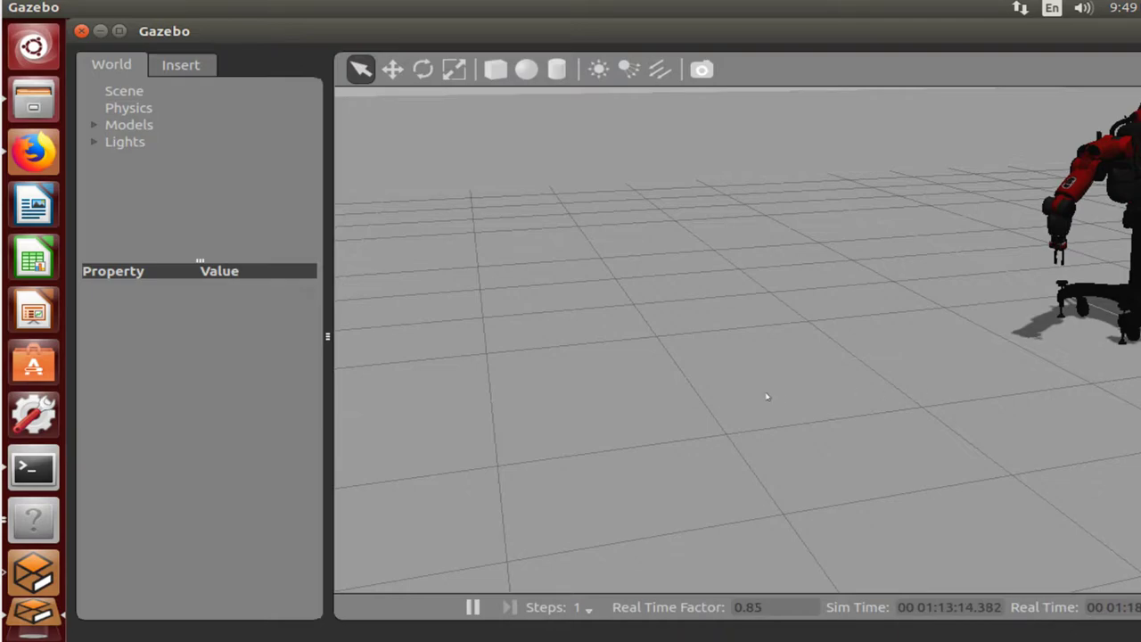
middle_drag(1121, 340, 943, 364)
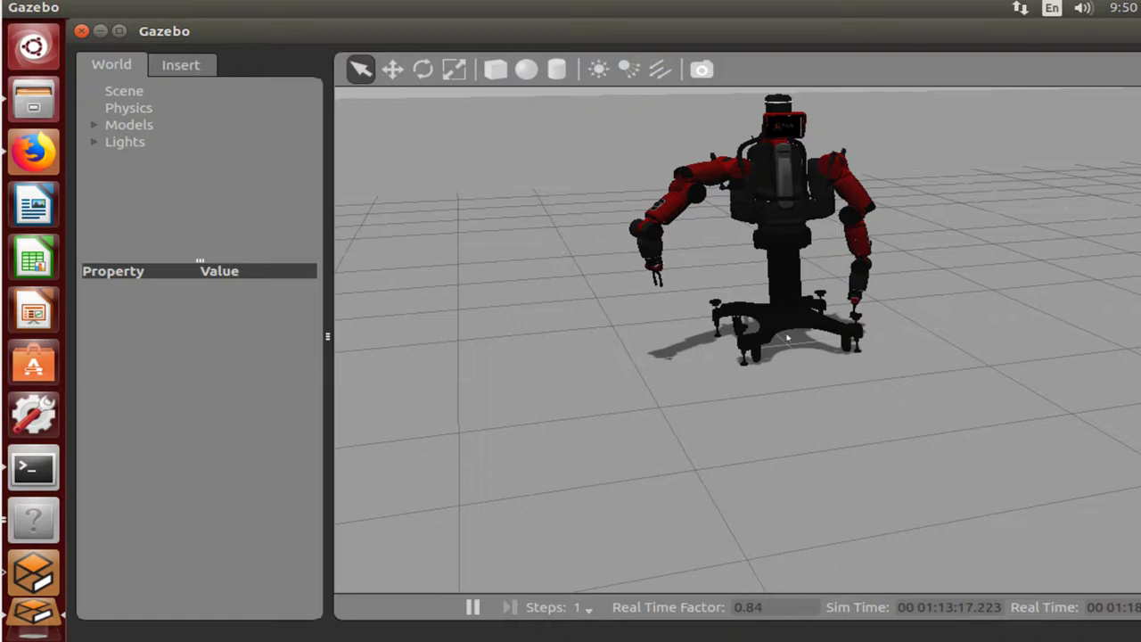
mouse_move(783, 350)
middle_down()
mouse_move(778, 365)
mouse_move(789, 324)
mouse_move(771, 348)
mouse_move(772, 333)
middle_up()
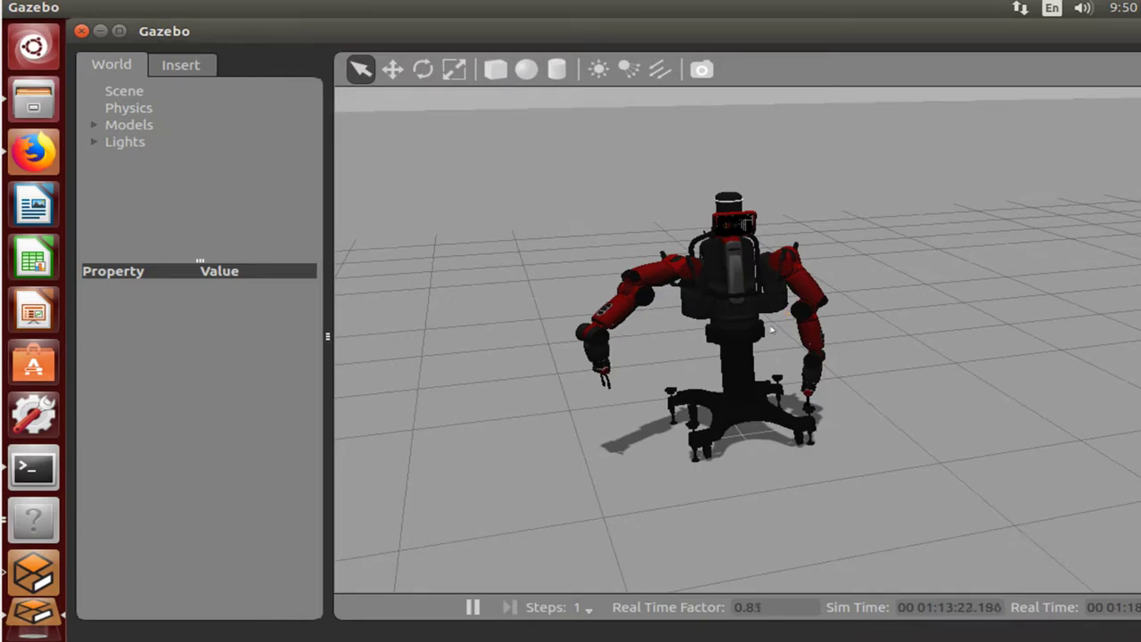
scroll(772, 330, up, 3)
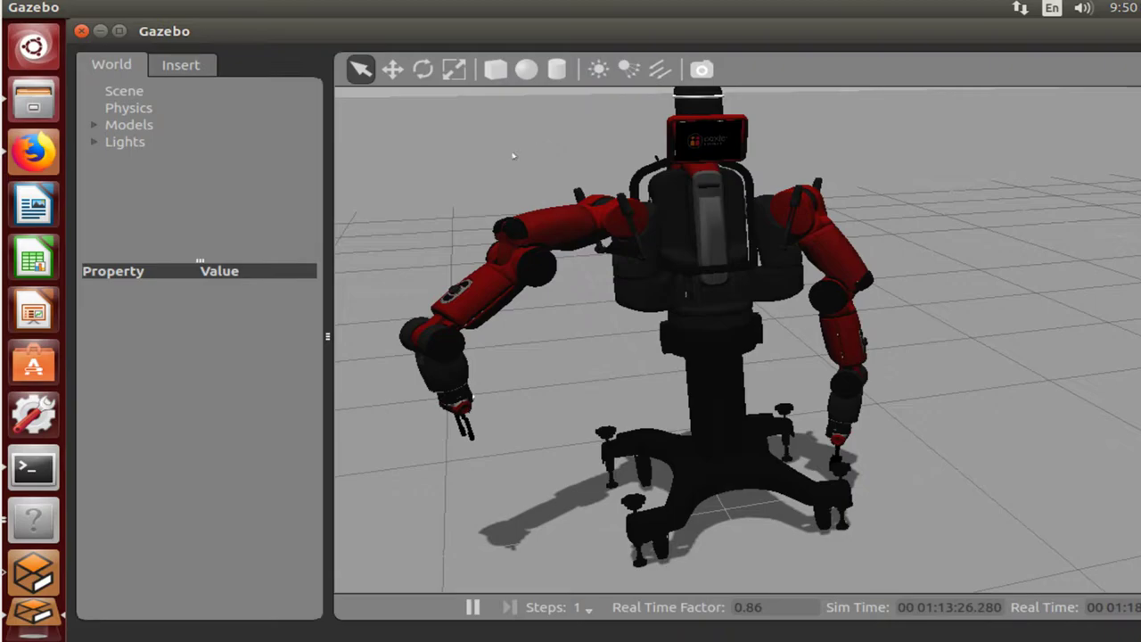
click(42, 465)
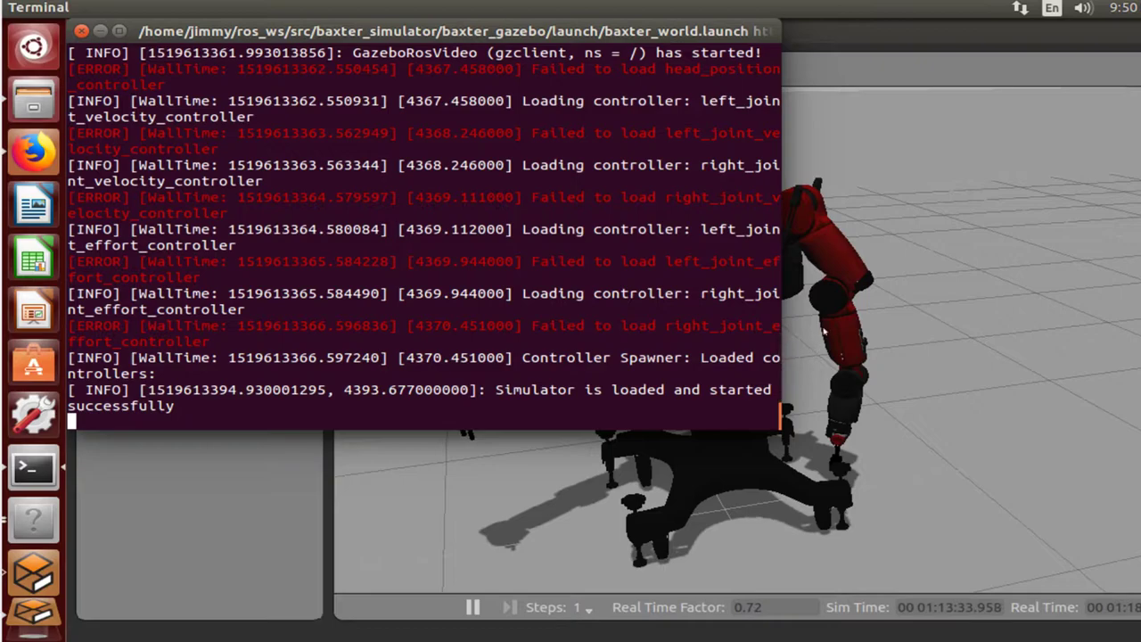
- Widen the launch log terminal, review its output, and move it to the bottom right
drag(782, 357, 997, 302)
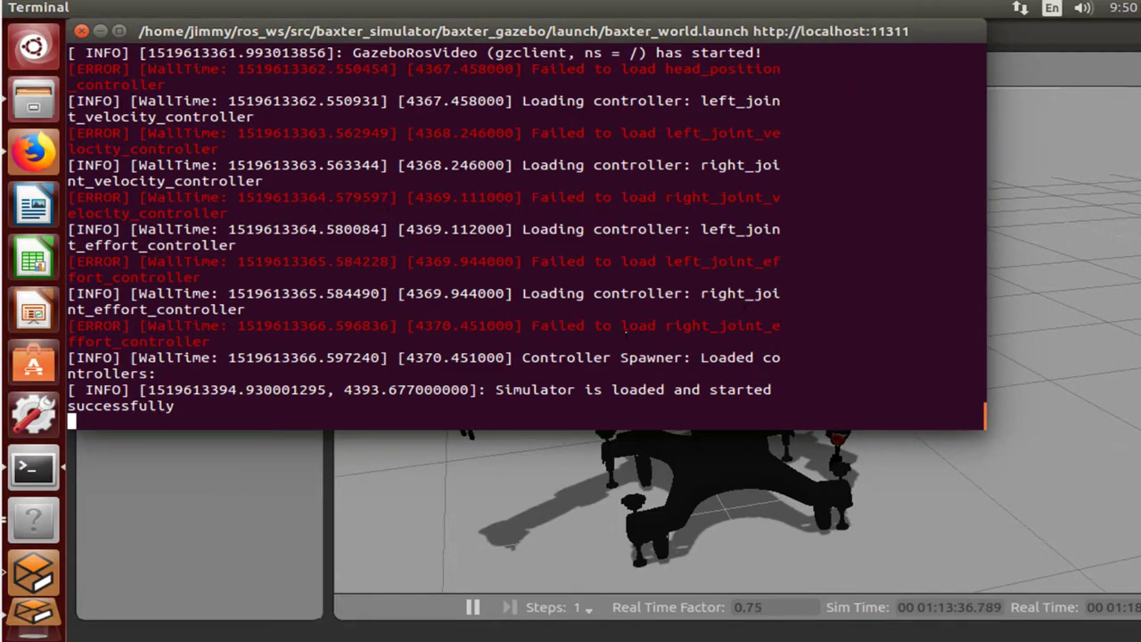
scroll(624, 330, up, 6)
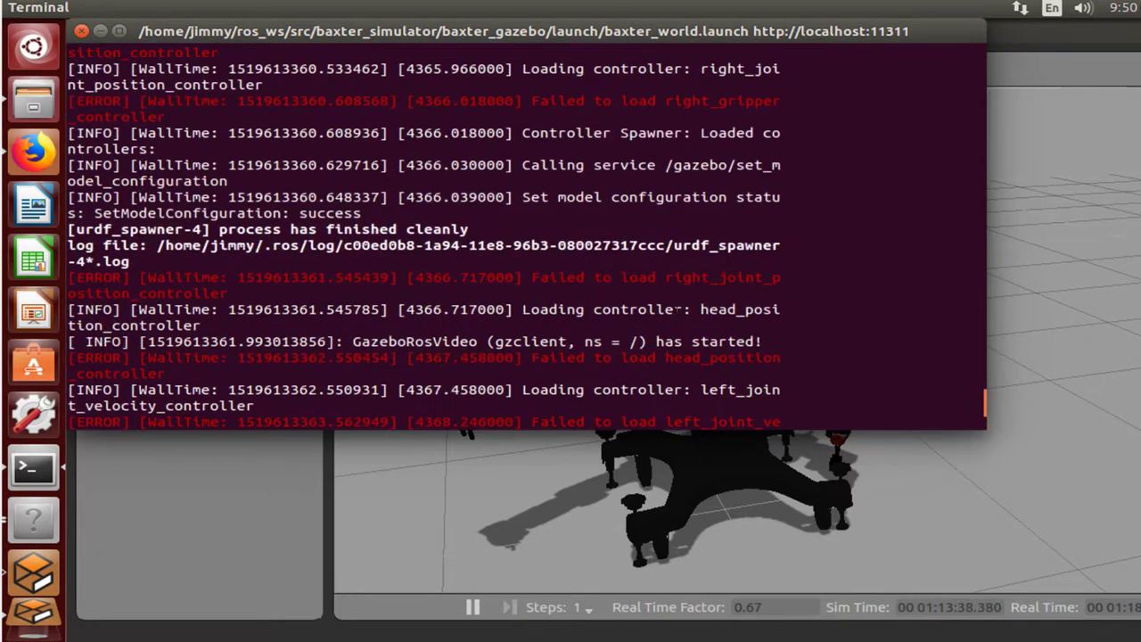
scroll(718, 301, down, 6)
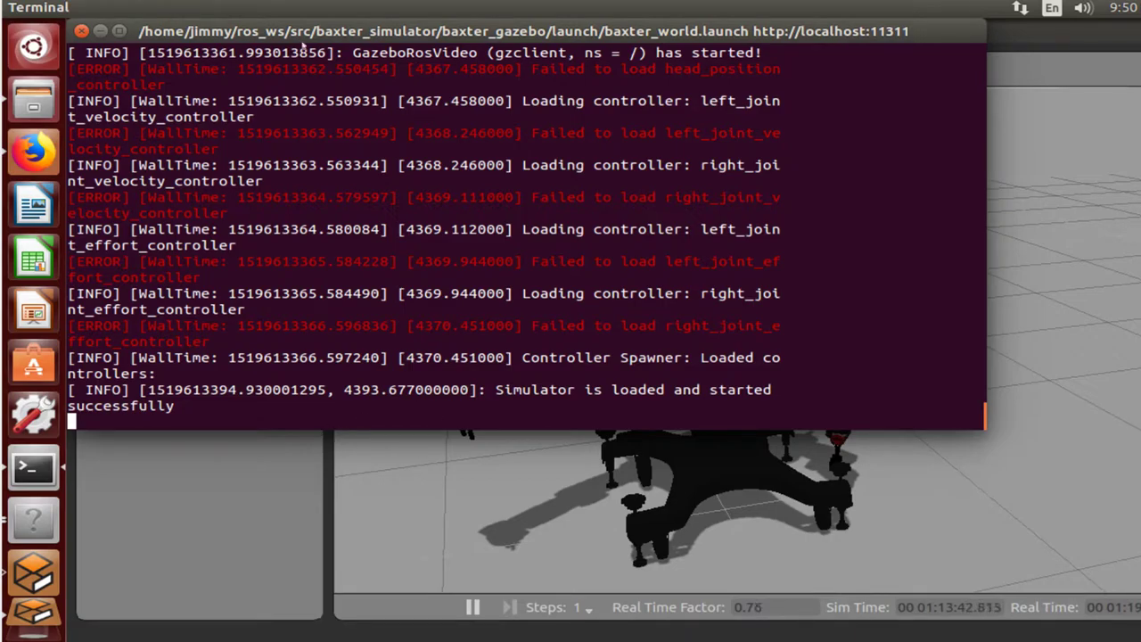
drag(309, 32, 838, 614)
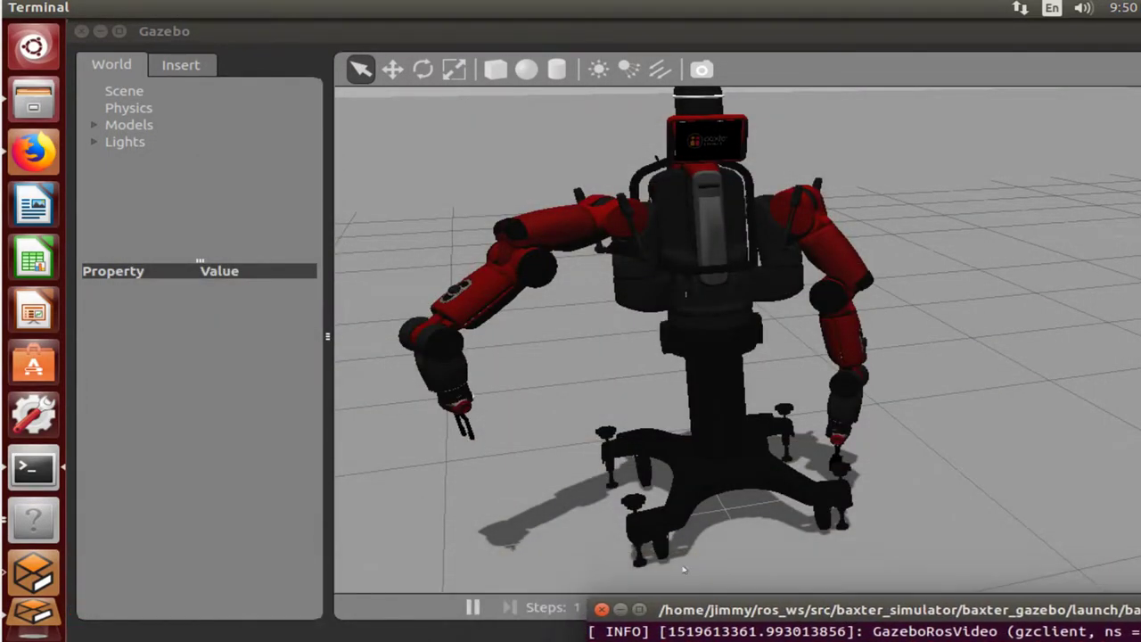
- Open a second terminal window and place it mid-screen
right_click(33, 467)
click(142, 473)
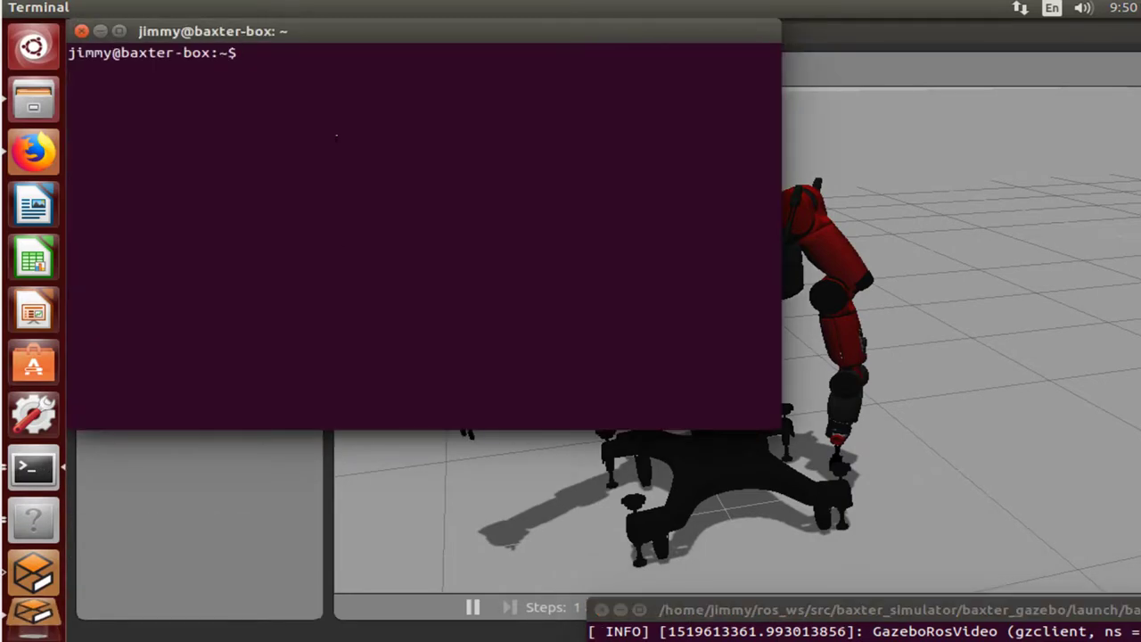
drag(313, 30, 299, 314)
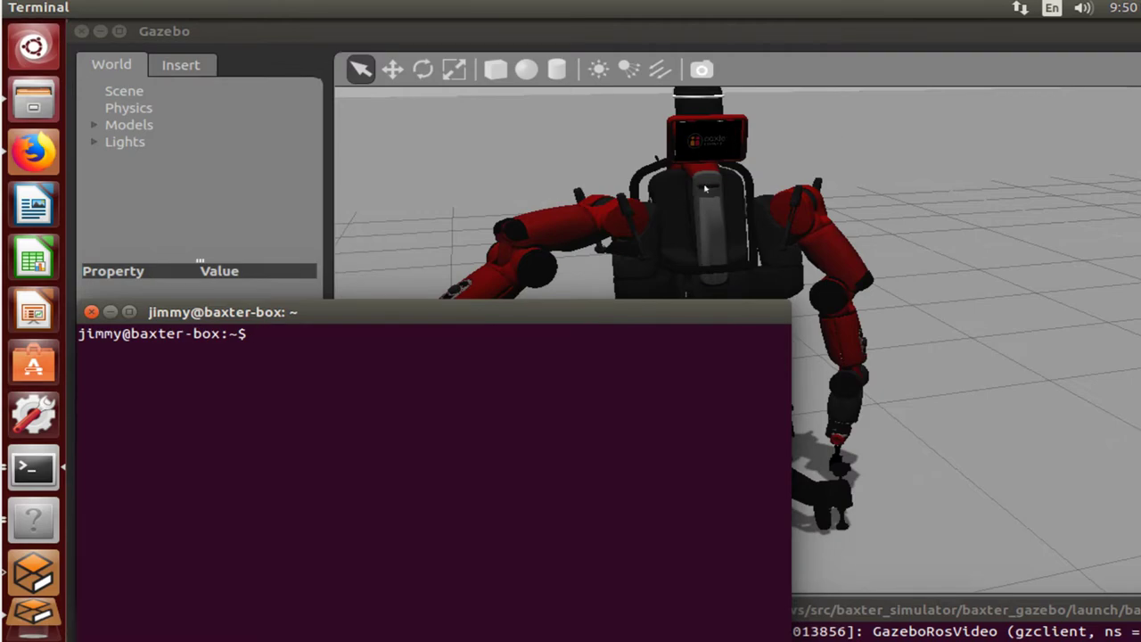
- Enter ~/ros_ws, load ./baxter.sh sim, and recall rosrun baxter_examples joint_velocity_wobbler.py
key(Up)
key(Up)
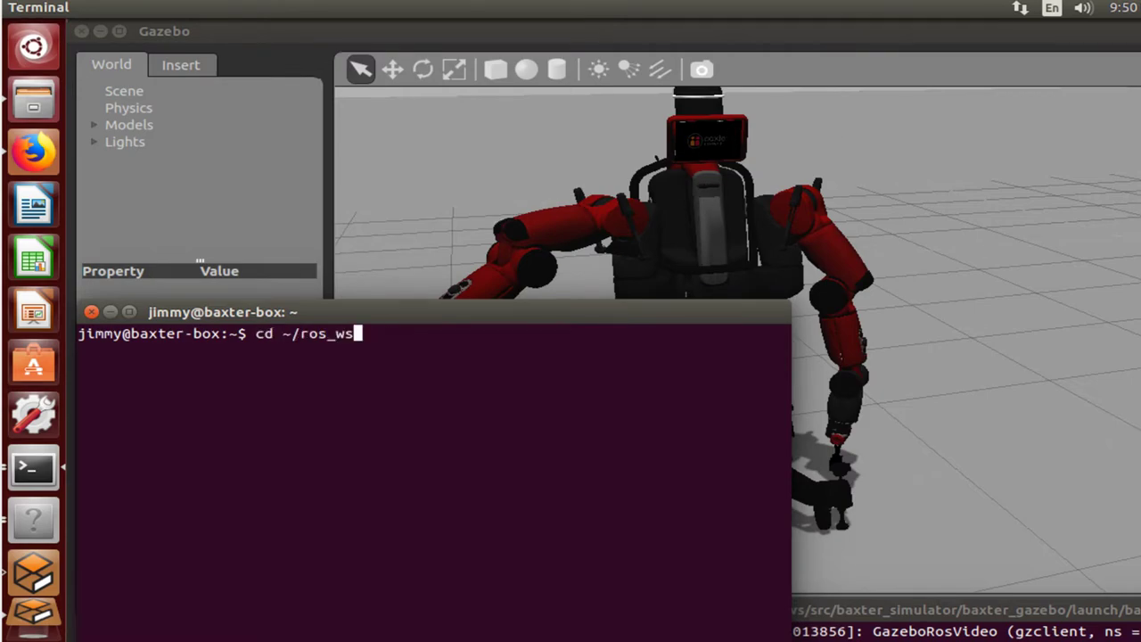
key(Return)
key(Up)
key(Up)
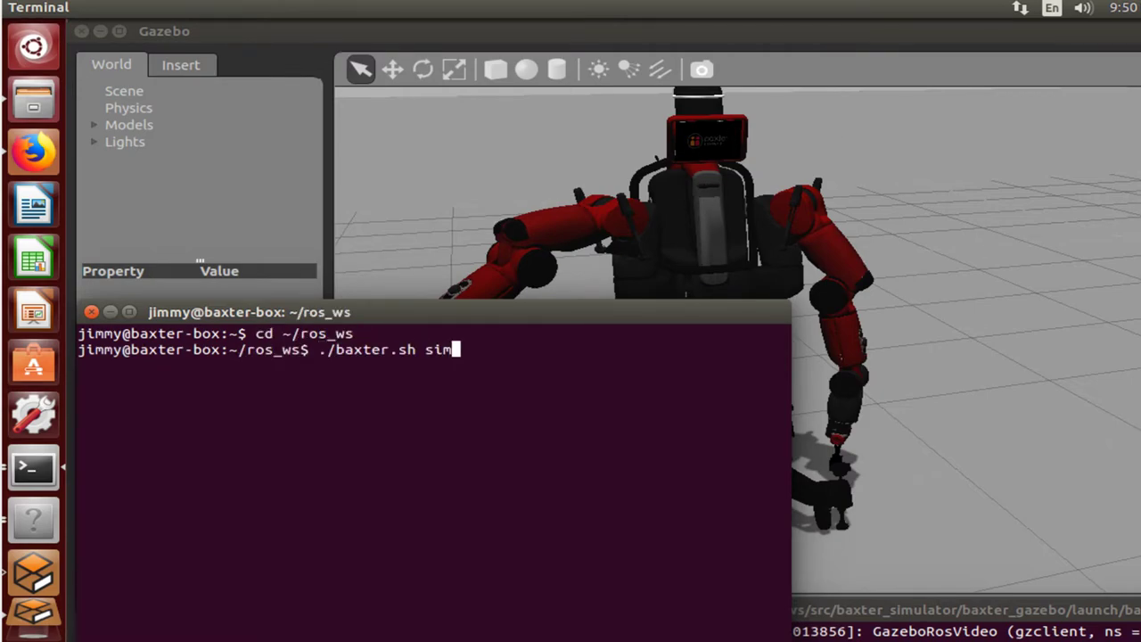
key(Return)
key(Up)
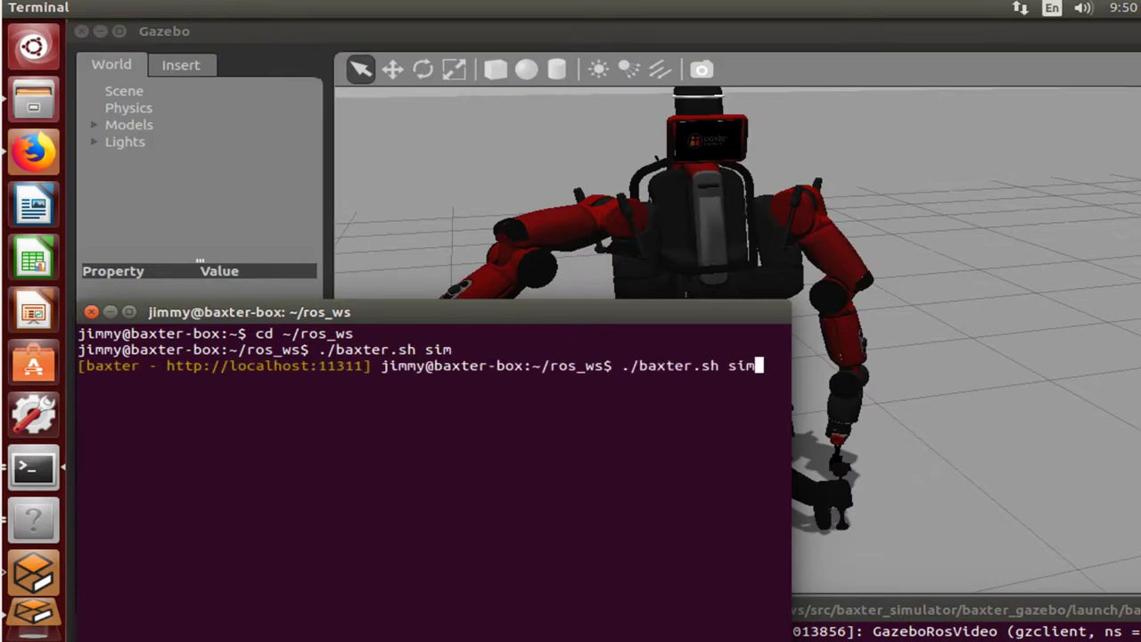
key(Up)
key(Up)
key(Up)
key(Up)
key(Up)
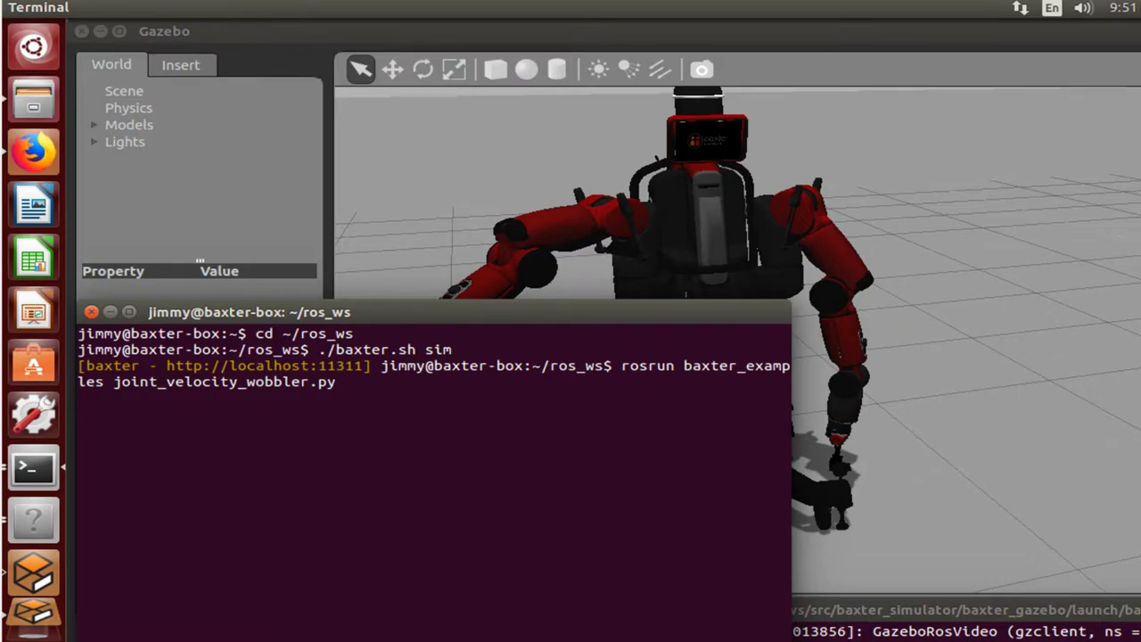
- Run the joint velocity wobbler example and rearrange the two terminal windows
key(Return)
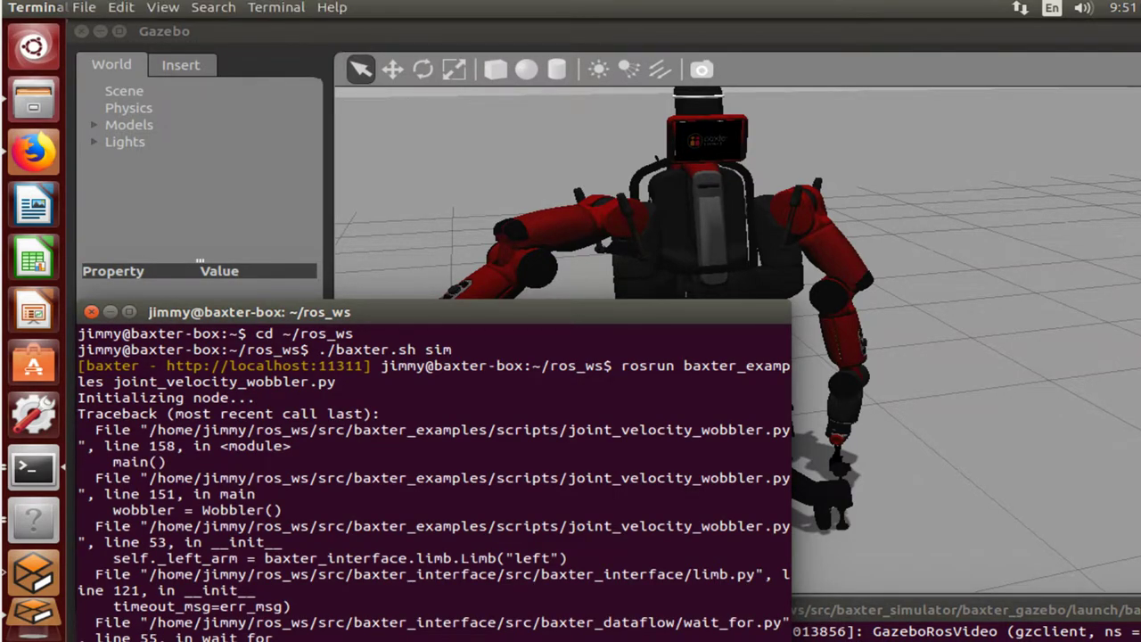
drag(438, 312, 438, 165)
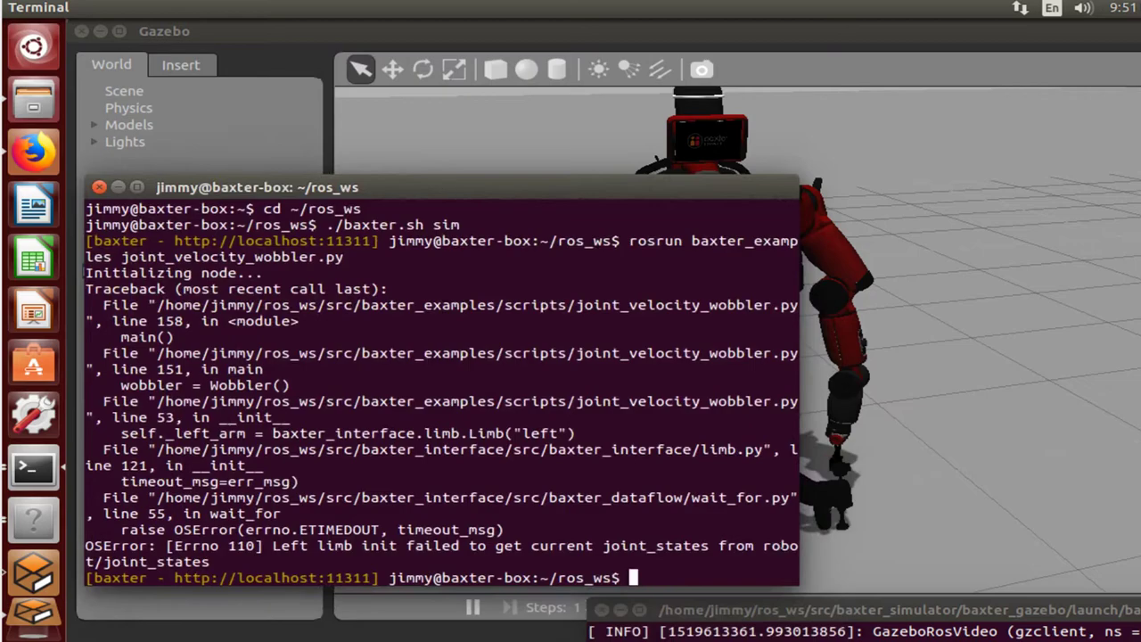
drag(839, 609, 716, 167)
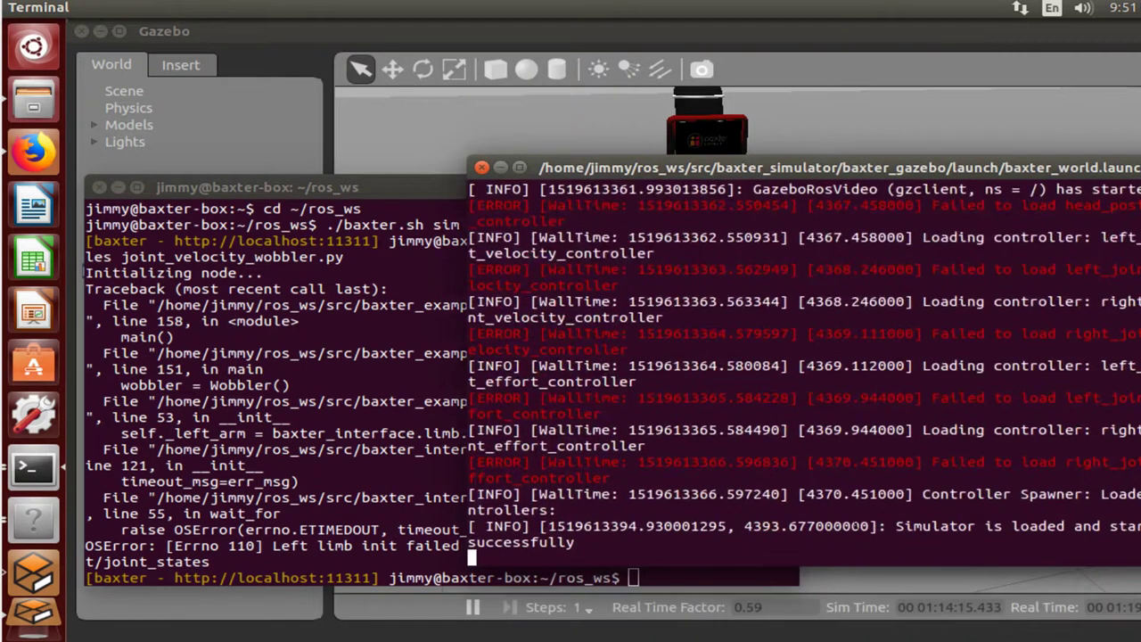
- Recall and run rosrun baxter_tools enable_robot.py -s to check the robot's state
click(267, 419)
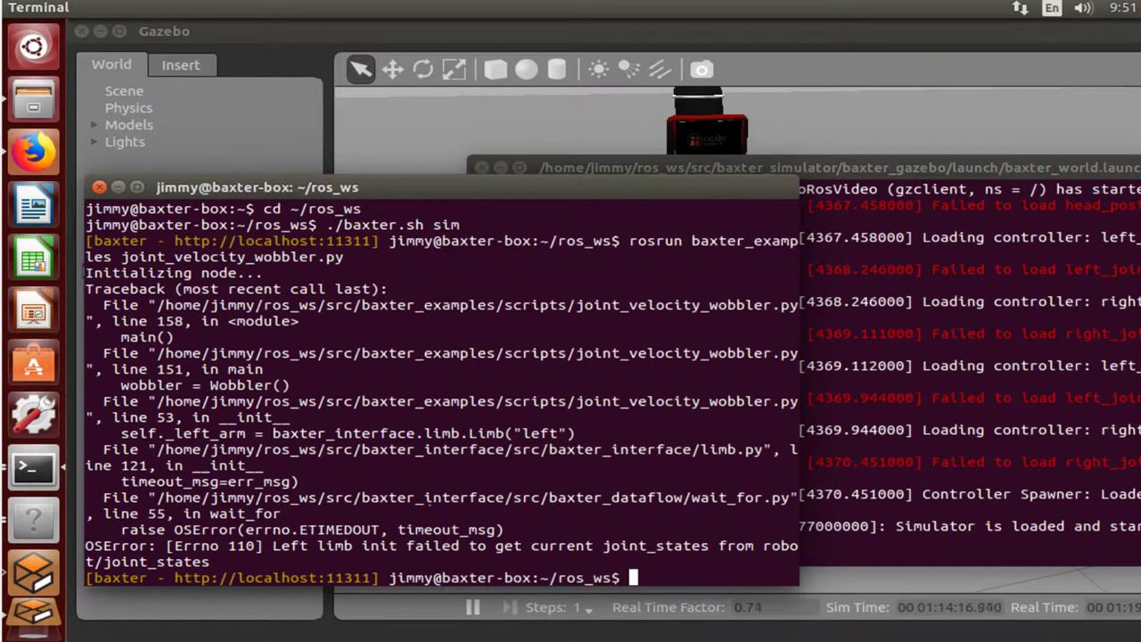
key(Up)
key(Up)
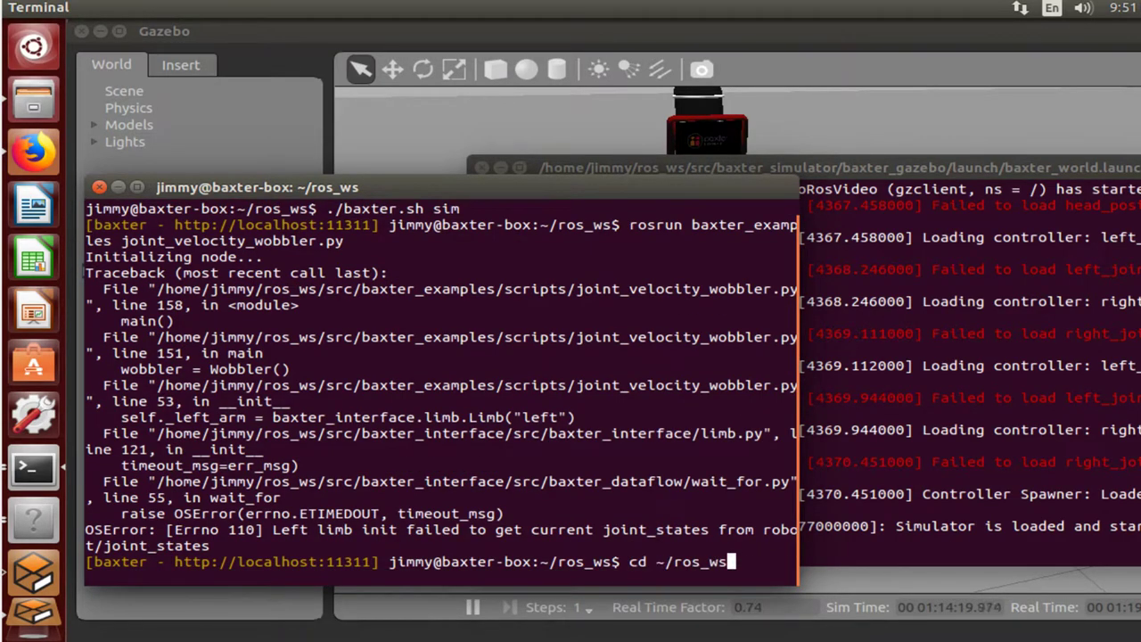
key(Up)
key(Up)
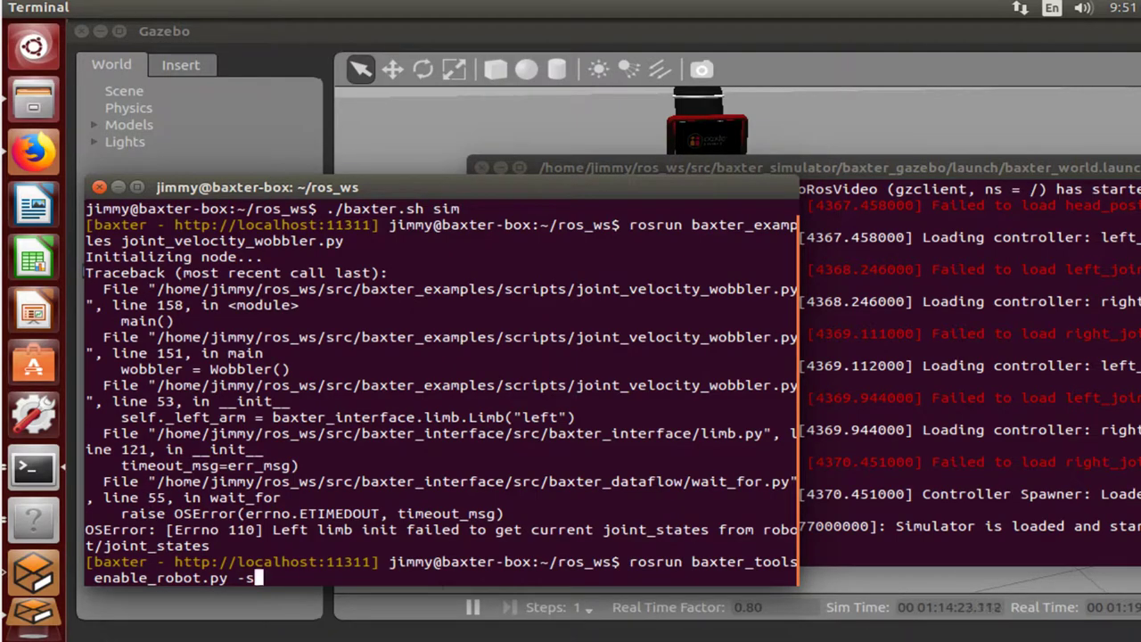
key(Return)
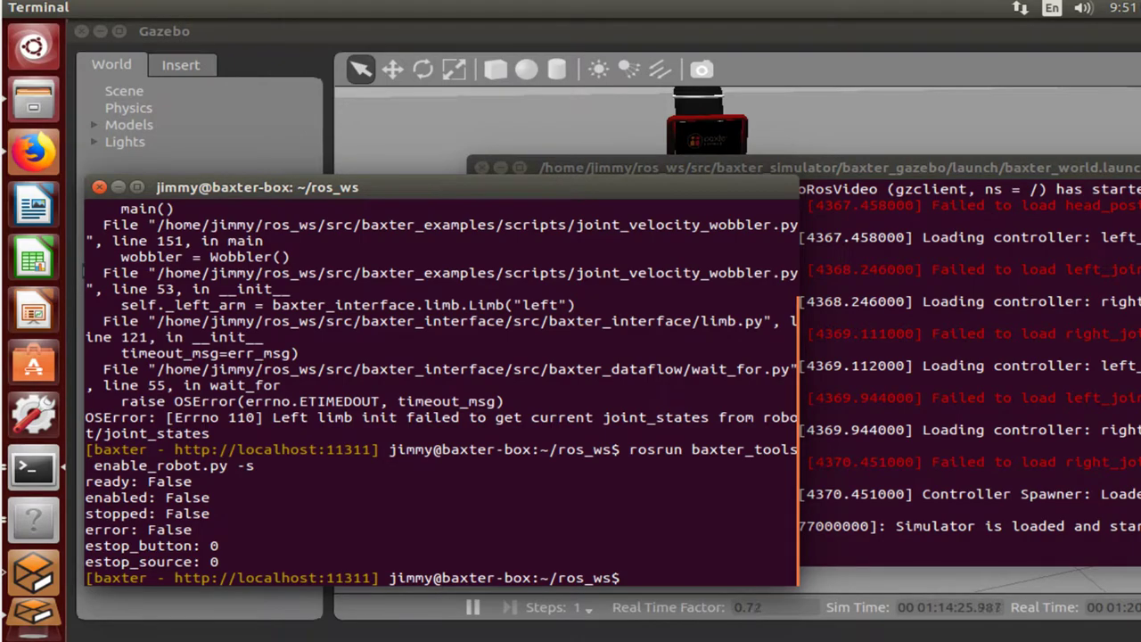
- Rerun joint_velocity_wobbler.py with the robot enabled and watch Baxter's arms in Gazebo
key(Up)
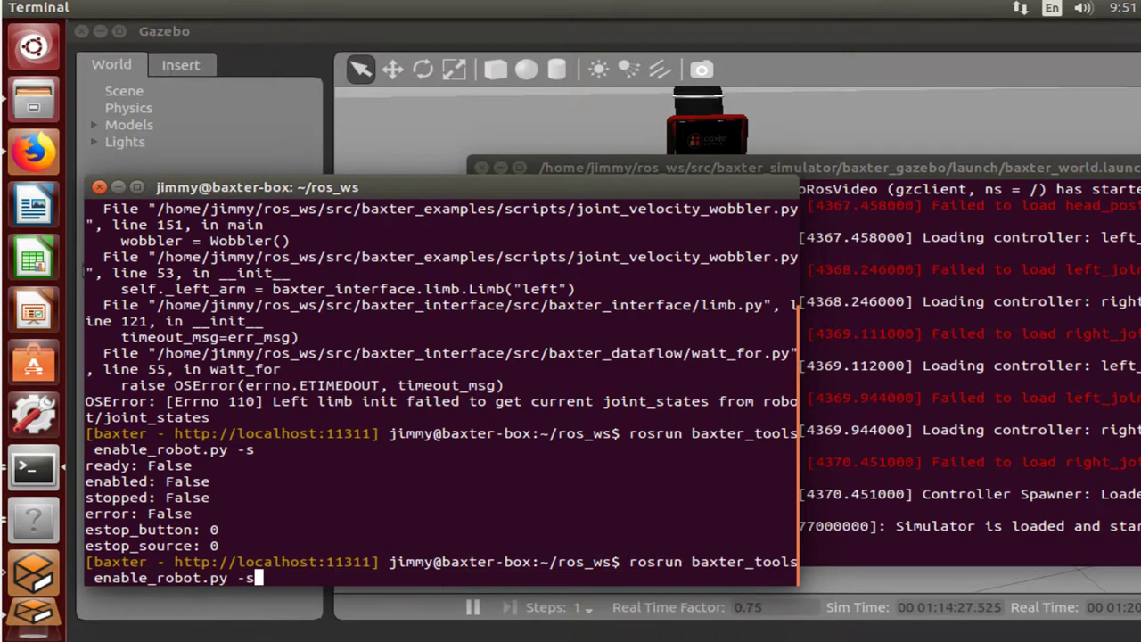
key(Up)
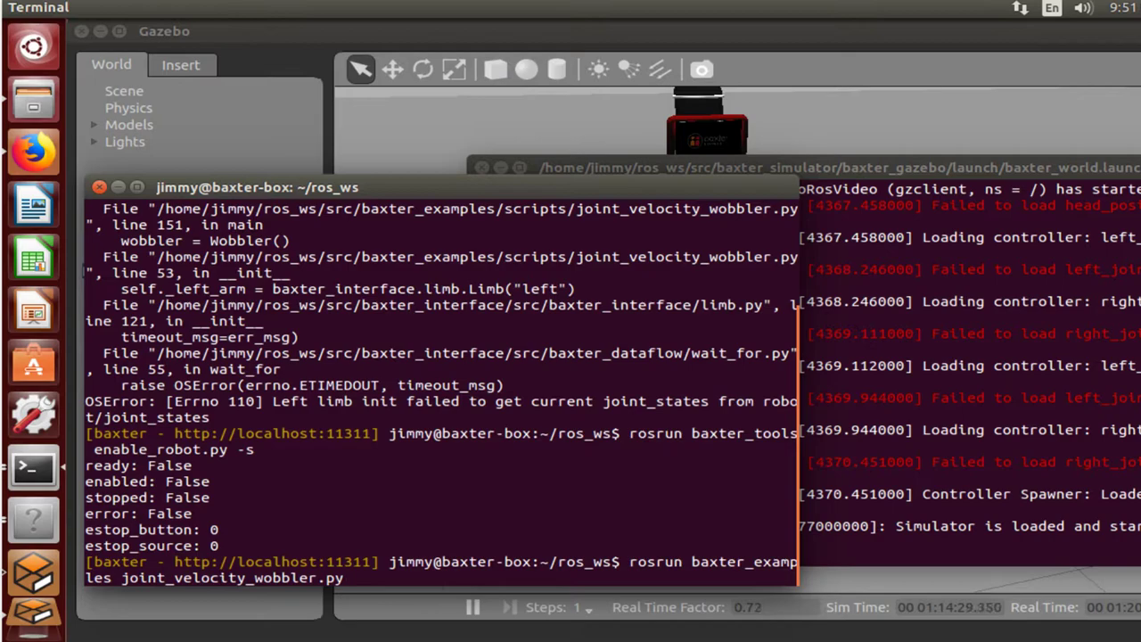
key(Return)
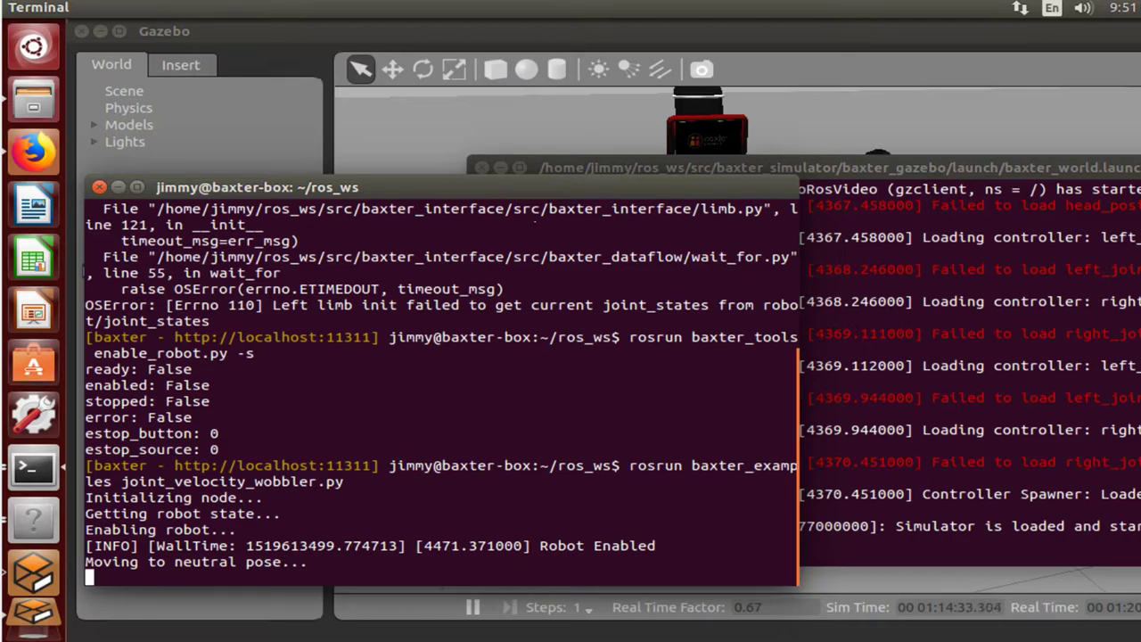
click(822, 32)
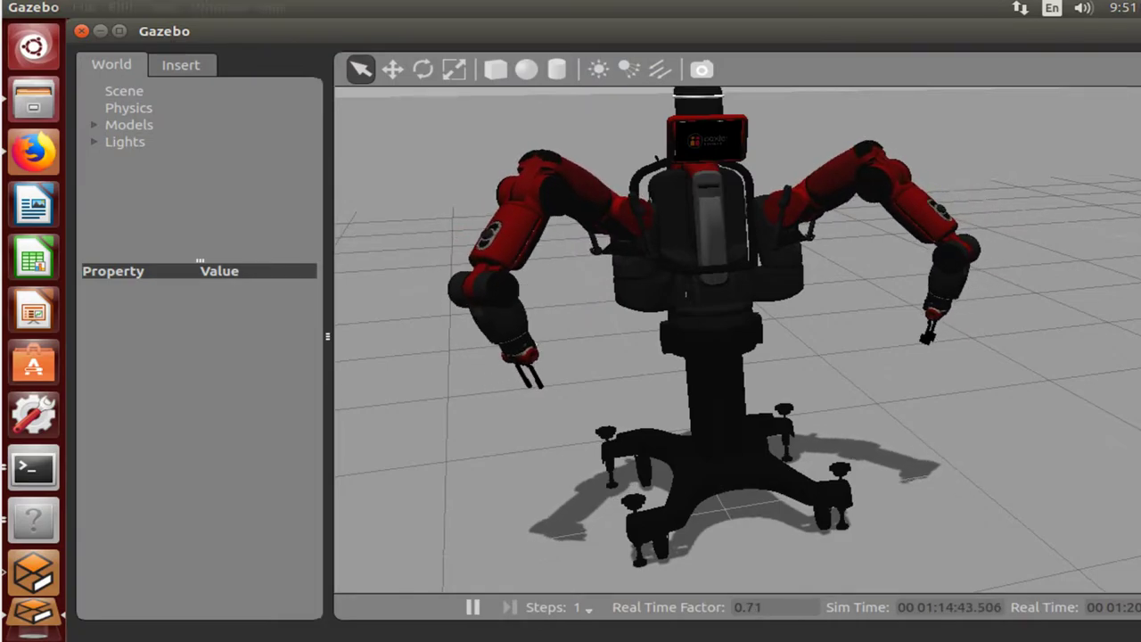
- Raise the terminal over Gazebo and scroll through the running wobbler output
click(33, 467)
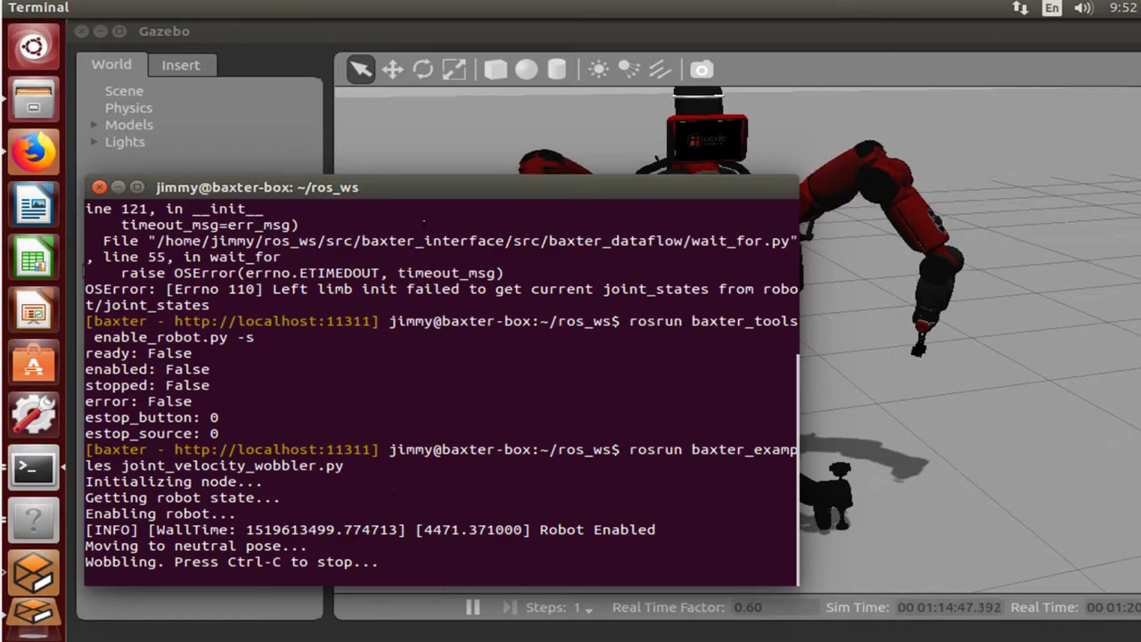
scroll(441, 392, up, 5)
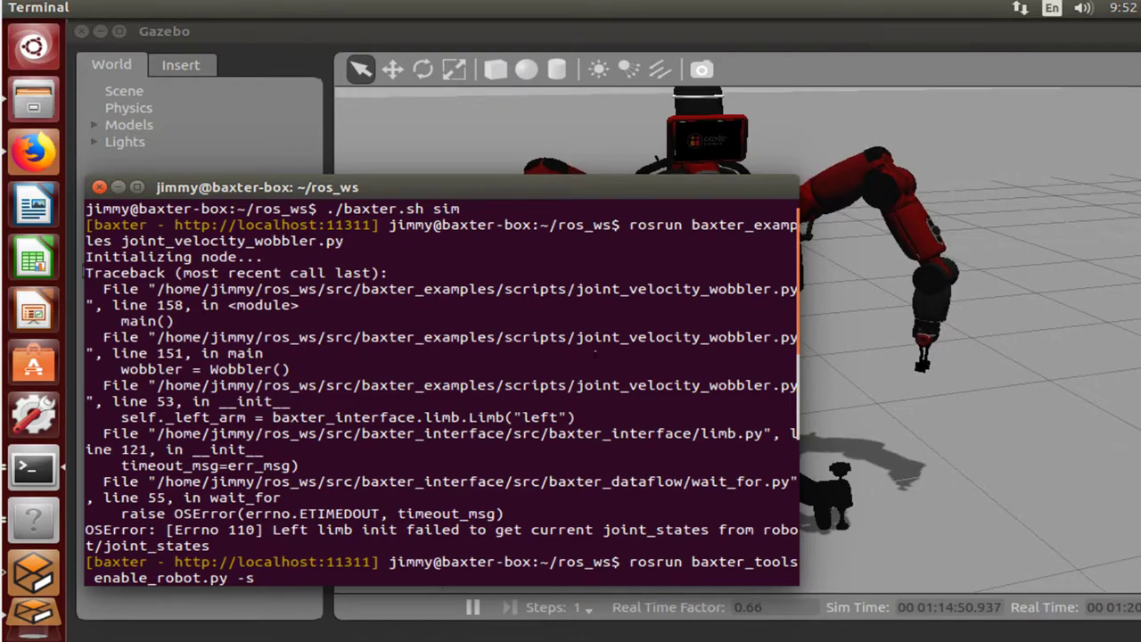
scroll(441, 392, down, 5)
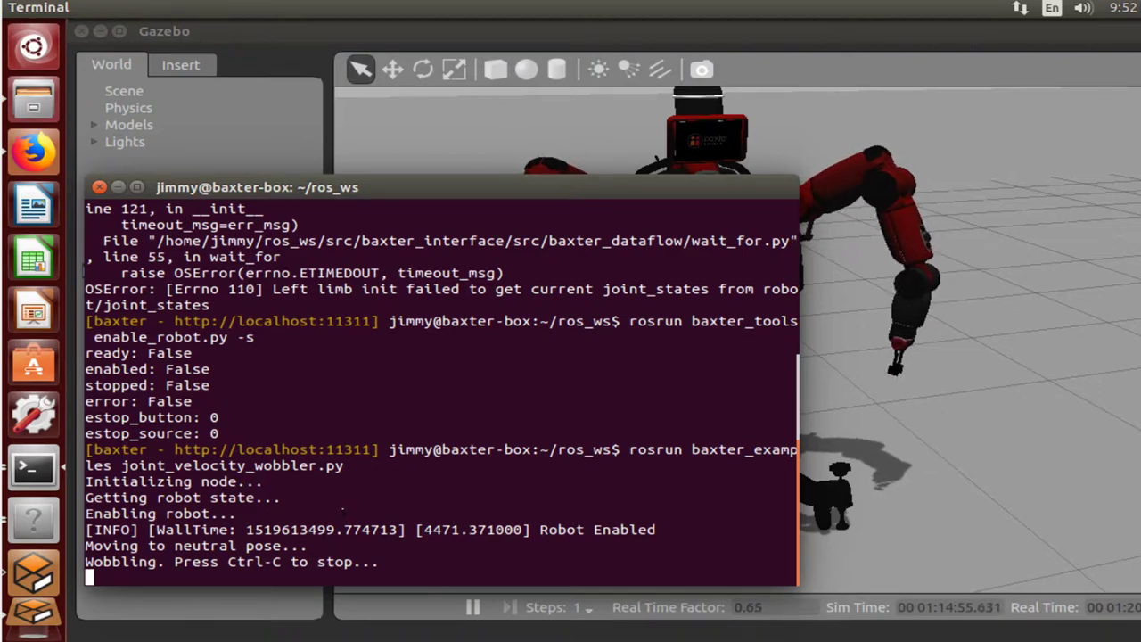
- Stop the wobbler with Ctrl+C and watch Baxter settle in Gazebo
key(ctrl+c)
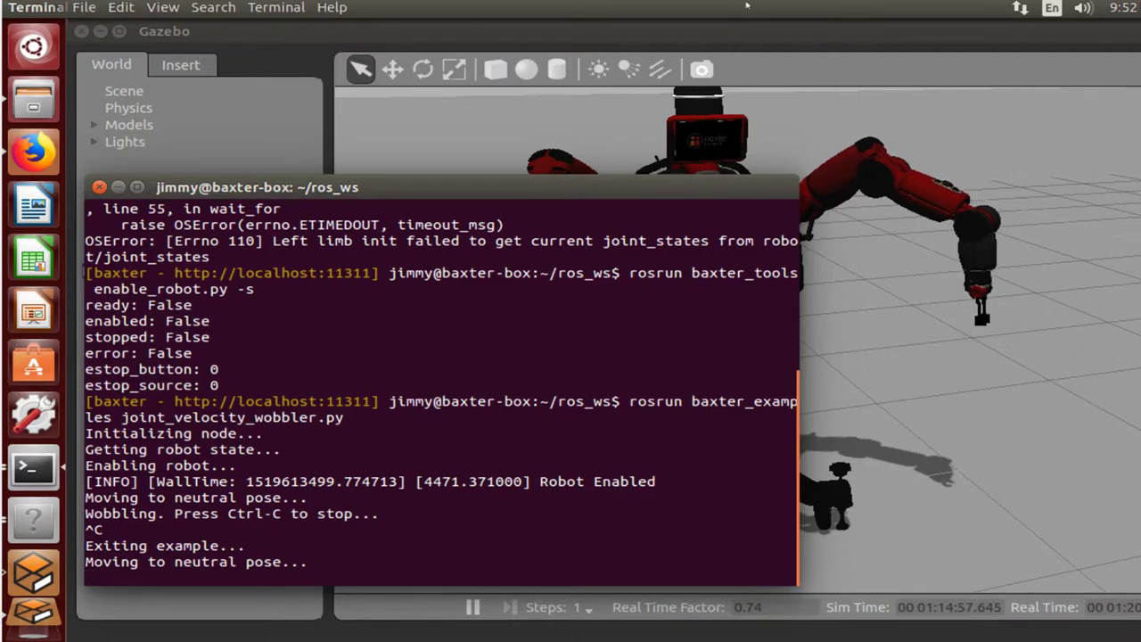
click(787, 36)
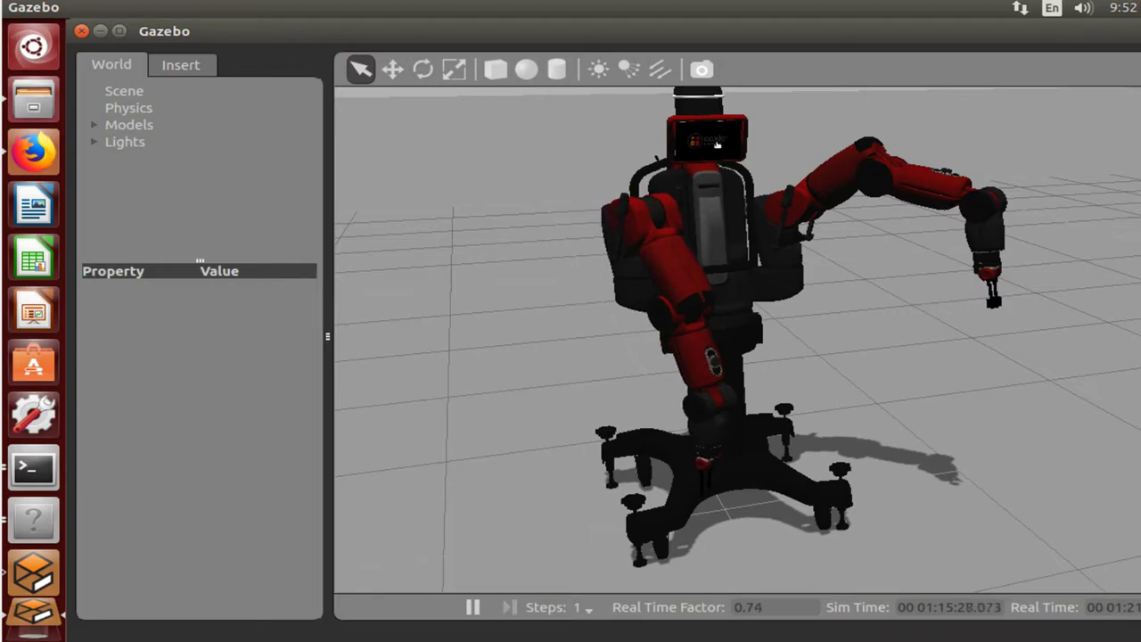
- Rerun enable_robot.py -s, showing enabled: False, and shift the terminal to reveal the robot
key(alt+Tab)
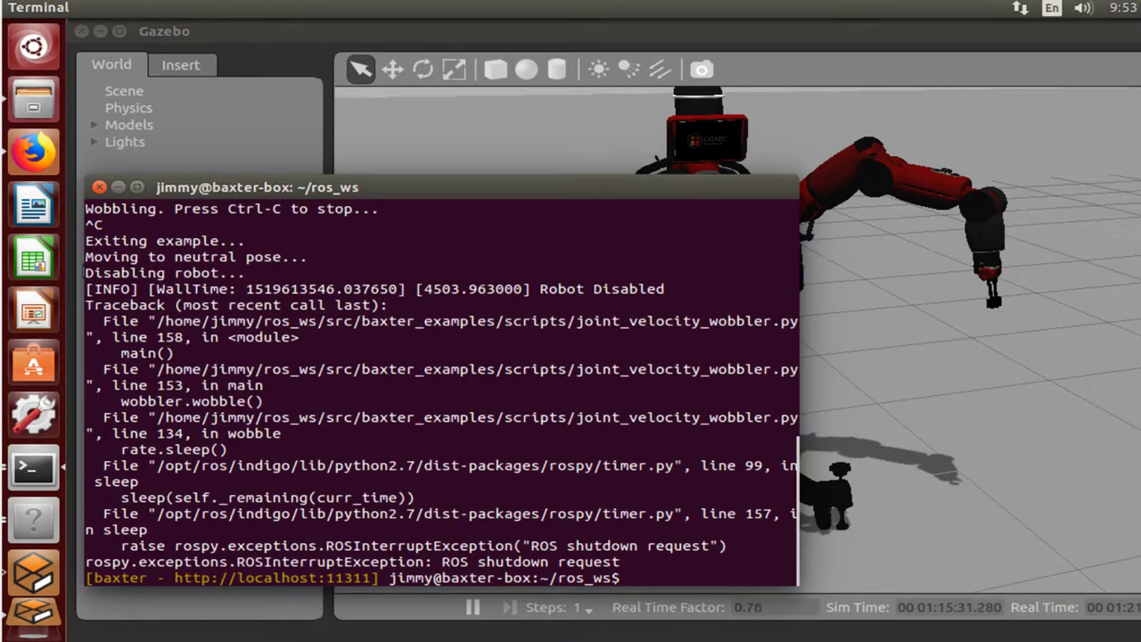
key(Up)
key(Up)
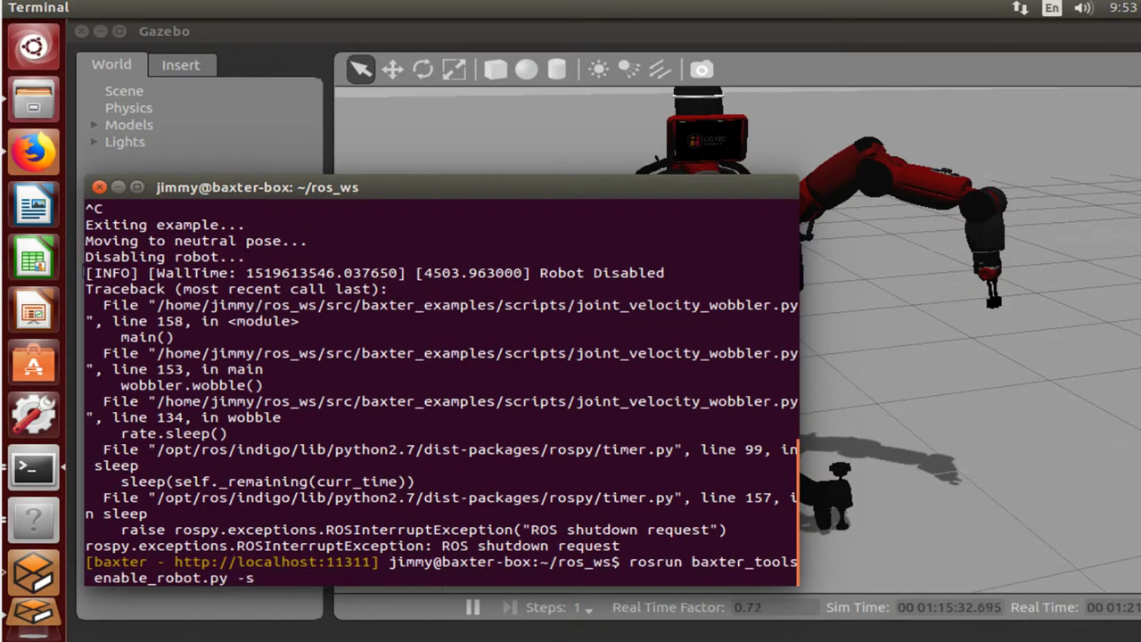
key(Return)
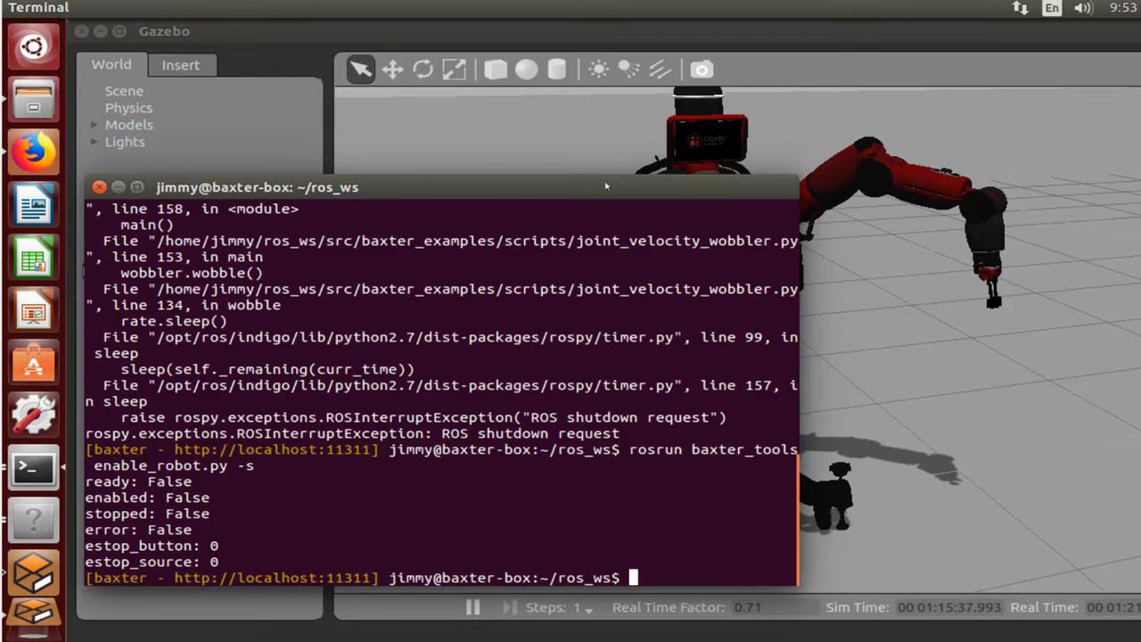
drag(605, 185, 658, 145)
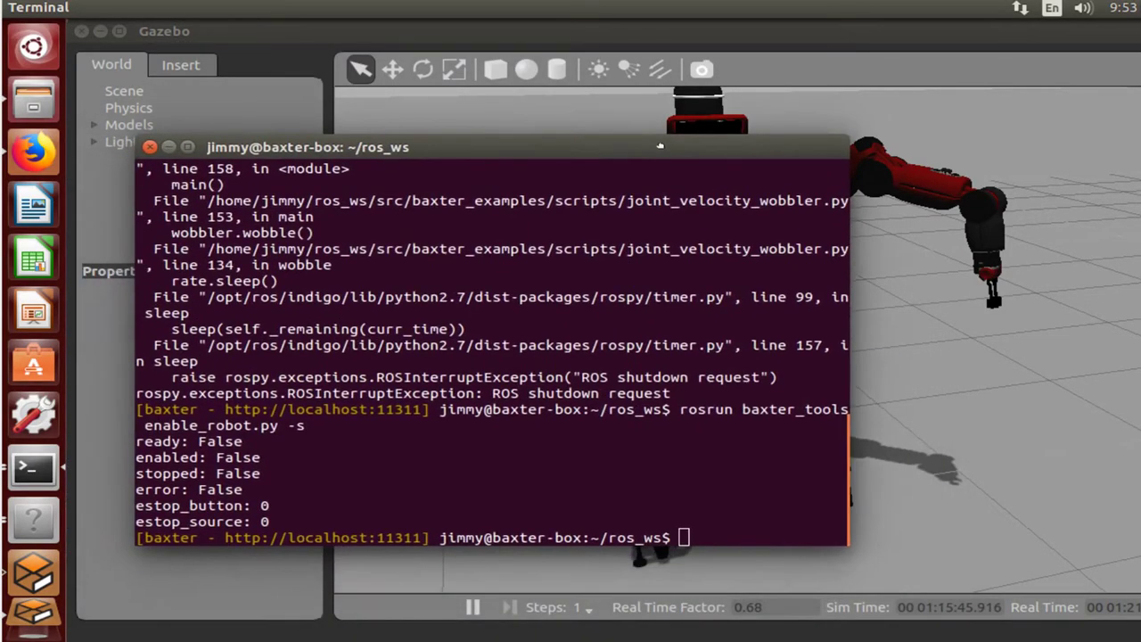
- Show the usage help for enable_robot.py with the -h option
key(Up)
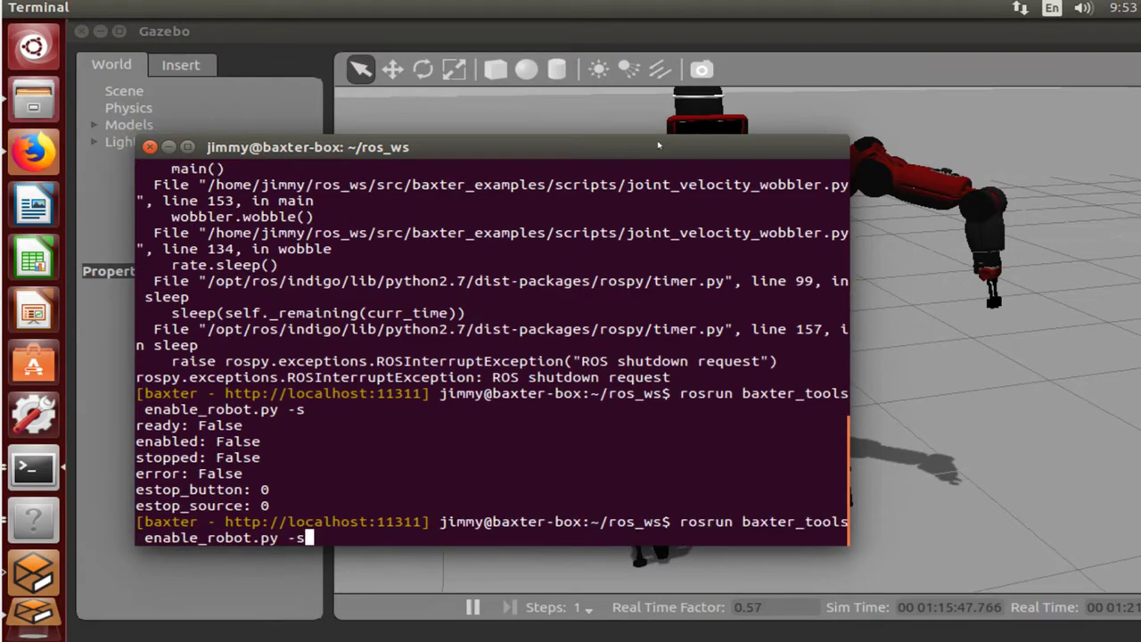
key(BackSpace)
text(e)
key(BackSpace)
text(h)
key(Return)
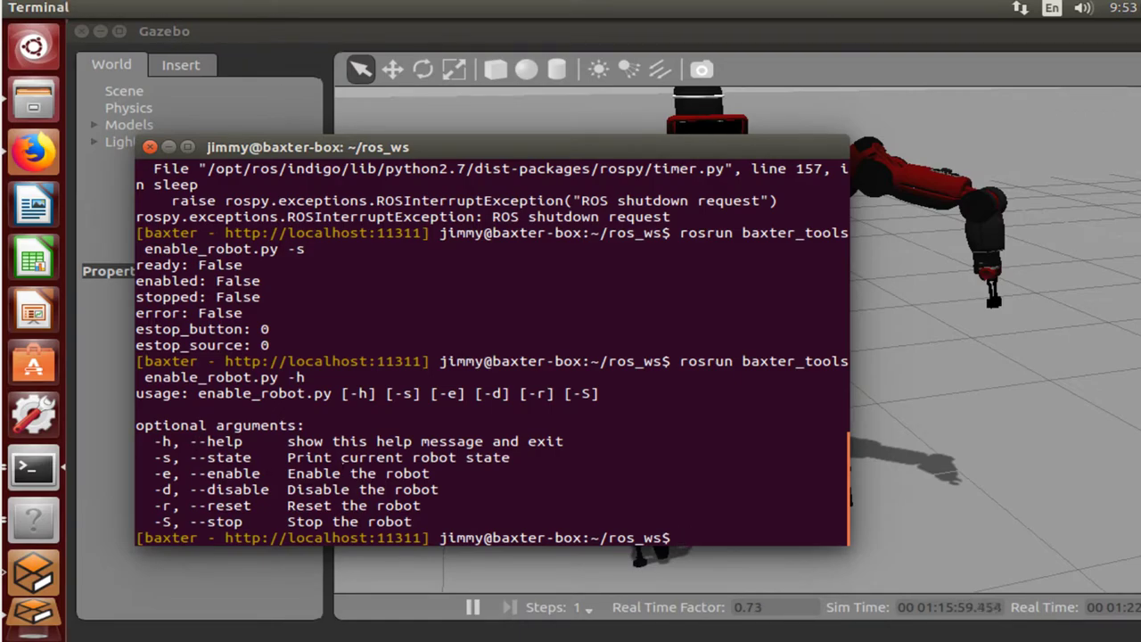
- Check the robot's state again with enable_robot.py -s
key(Up)
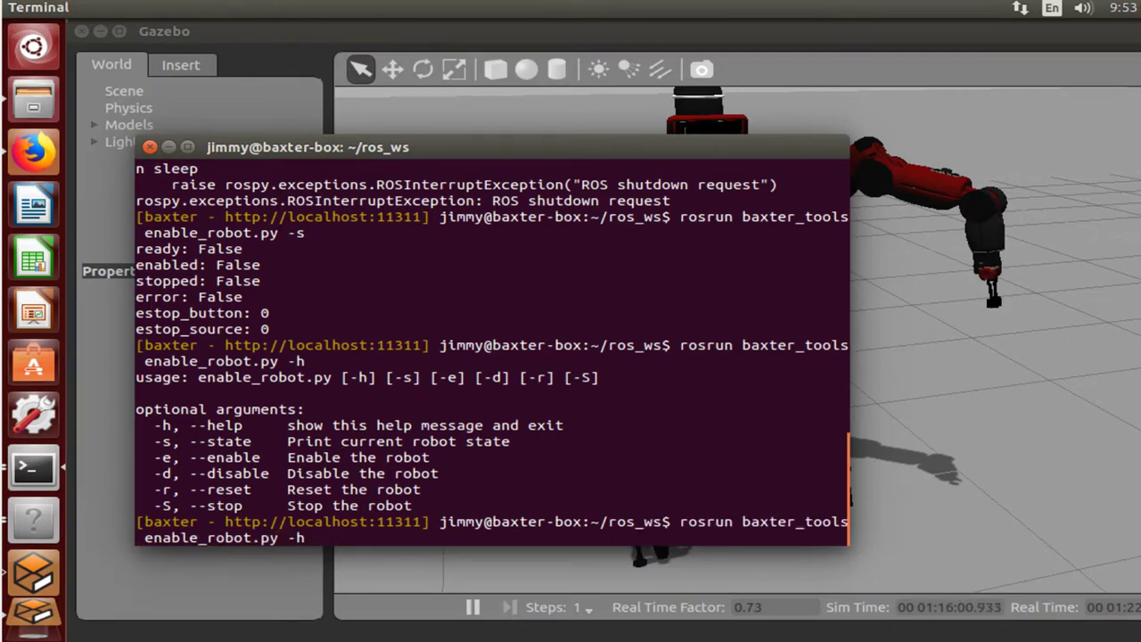
text(s)
key(Return)
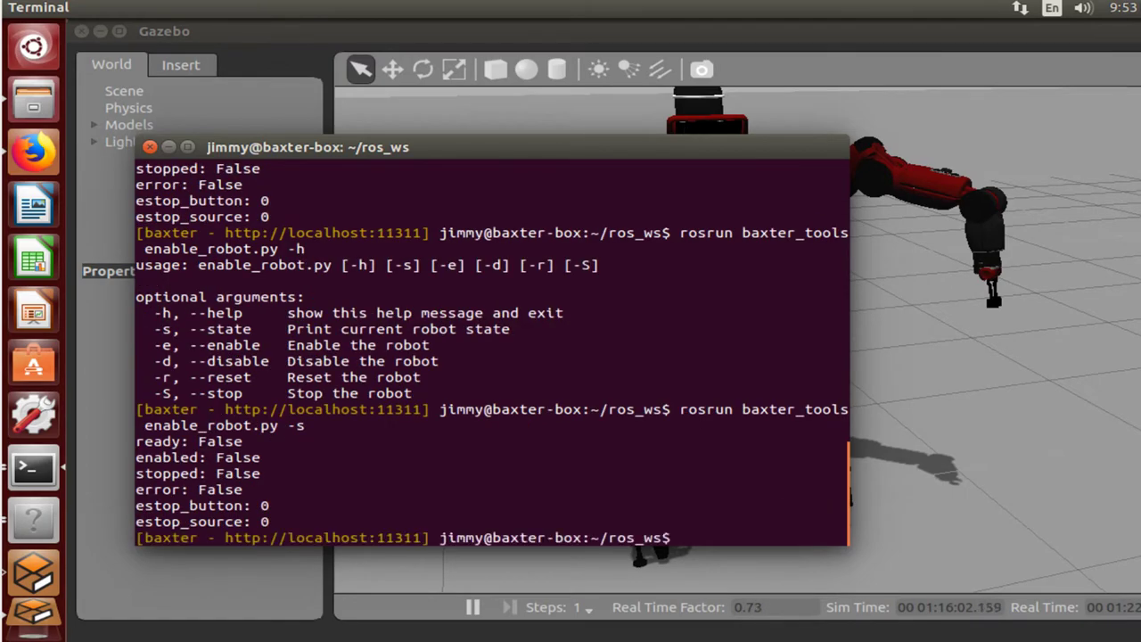
- Enable the robot with enable_robot.py -e and recall the joint_velocity_wobbler.py command
key(Up)
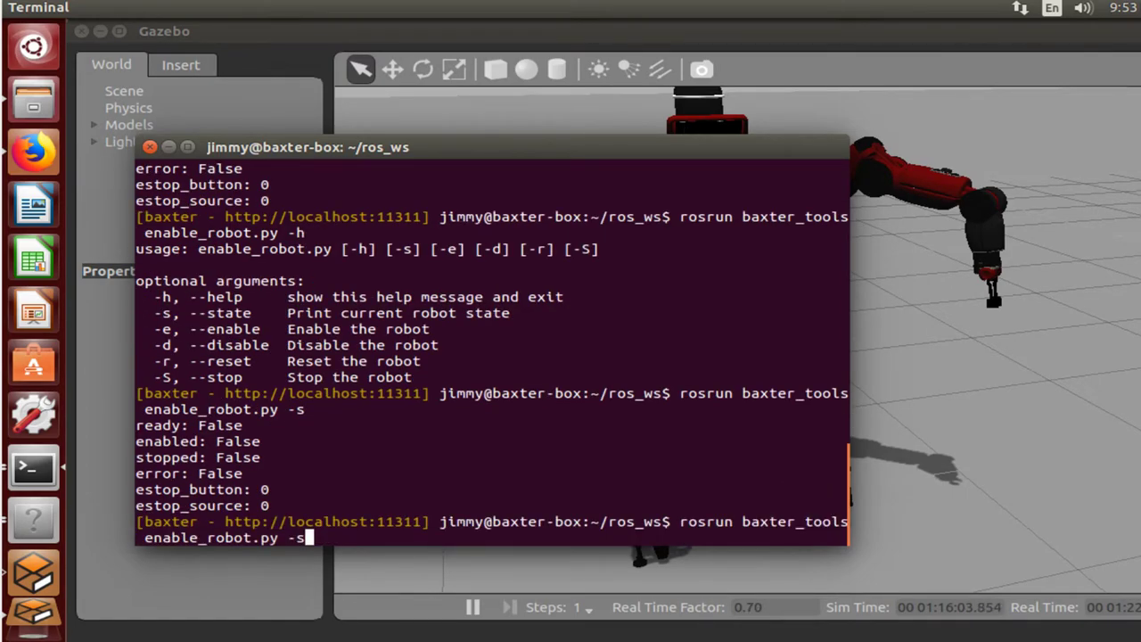
text(e)
key(Return)
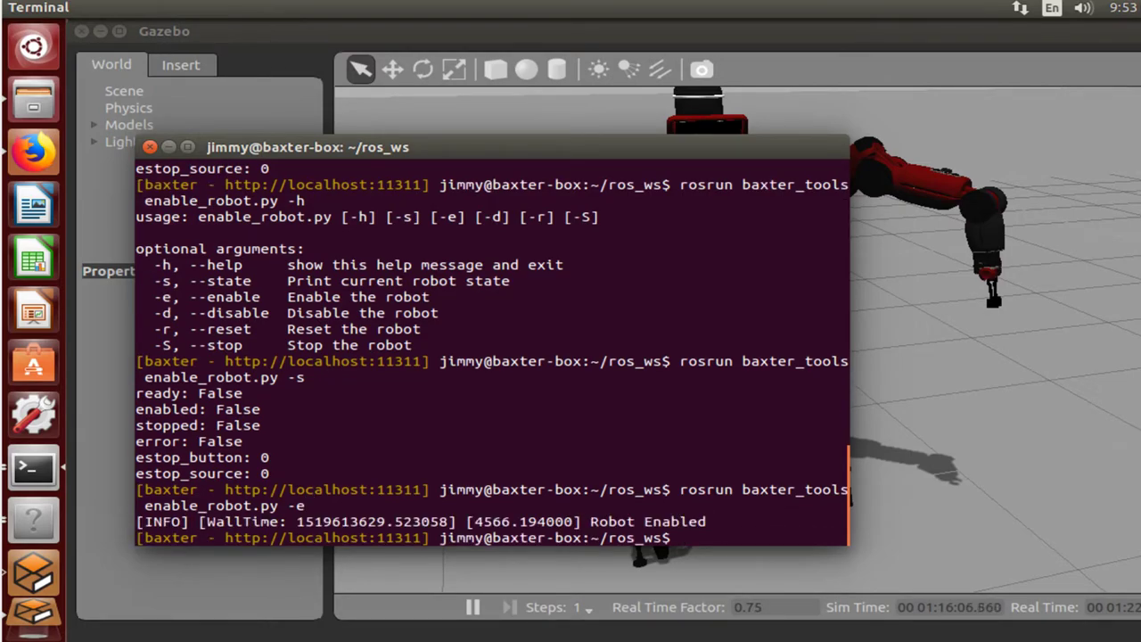
key(Up)
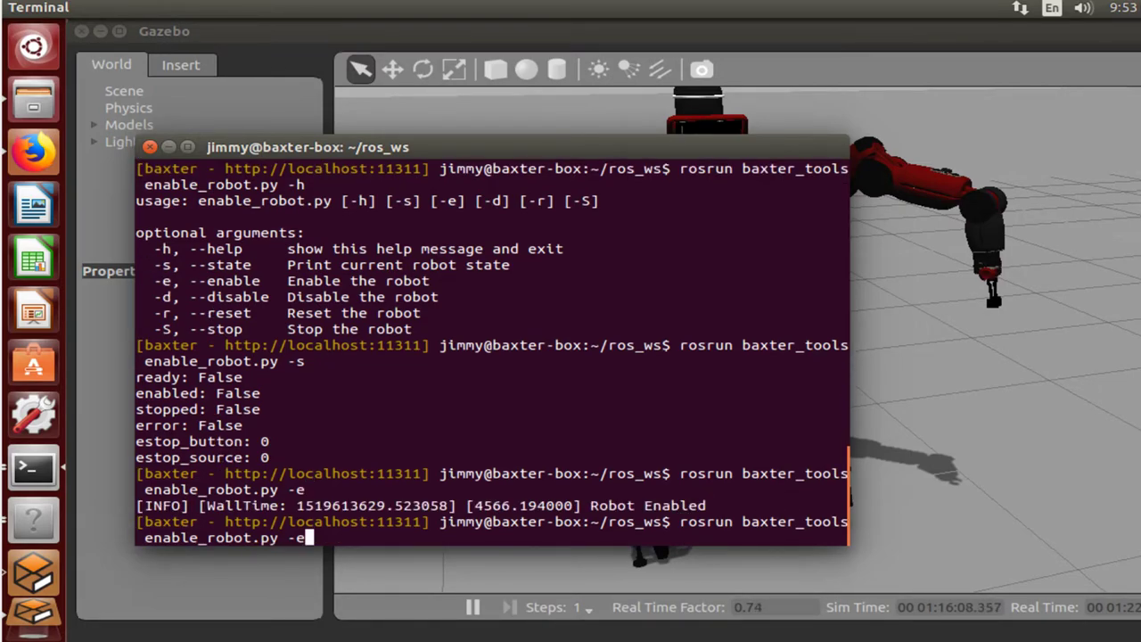
key(Up)
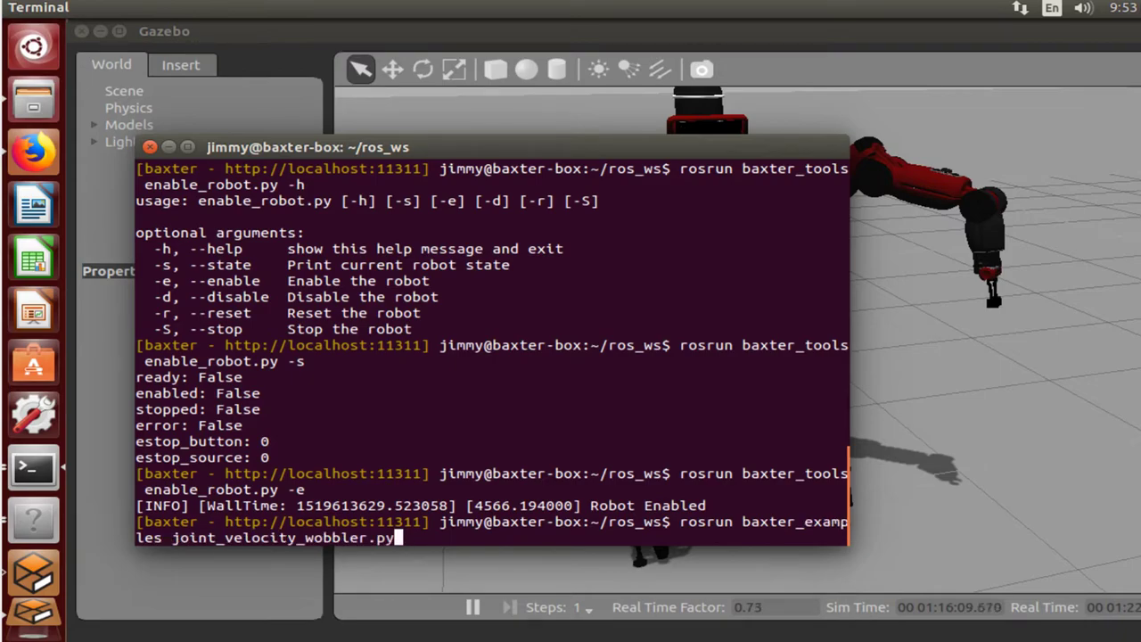
- Run joint_velocity_wobbler.py twice, both failing with a joint_states timeout
key(Return)
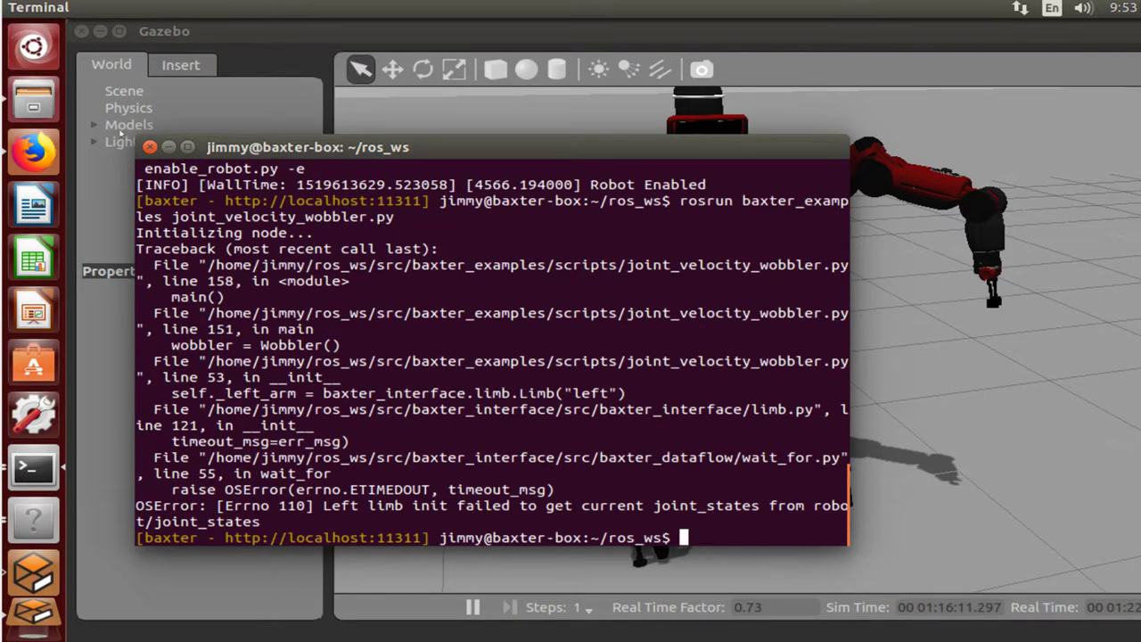
drag(412, 155, 377, 213)
key(Up)
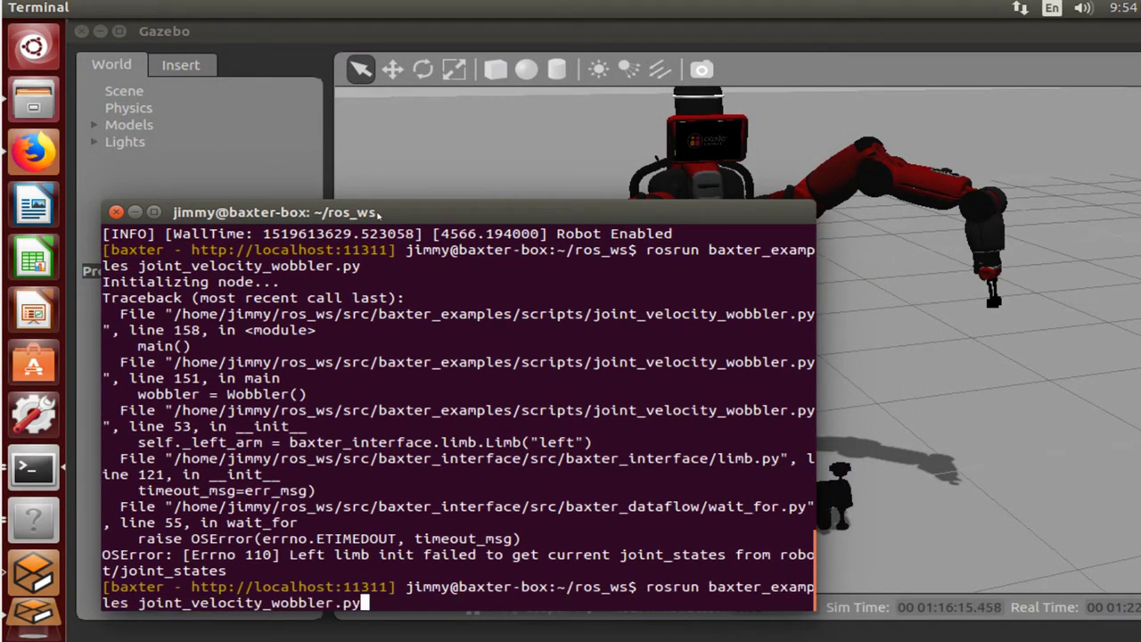
key(Return)
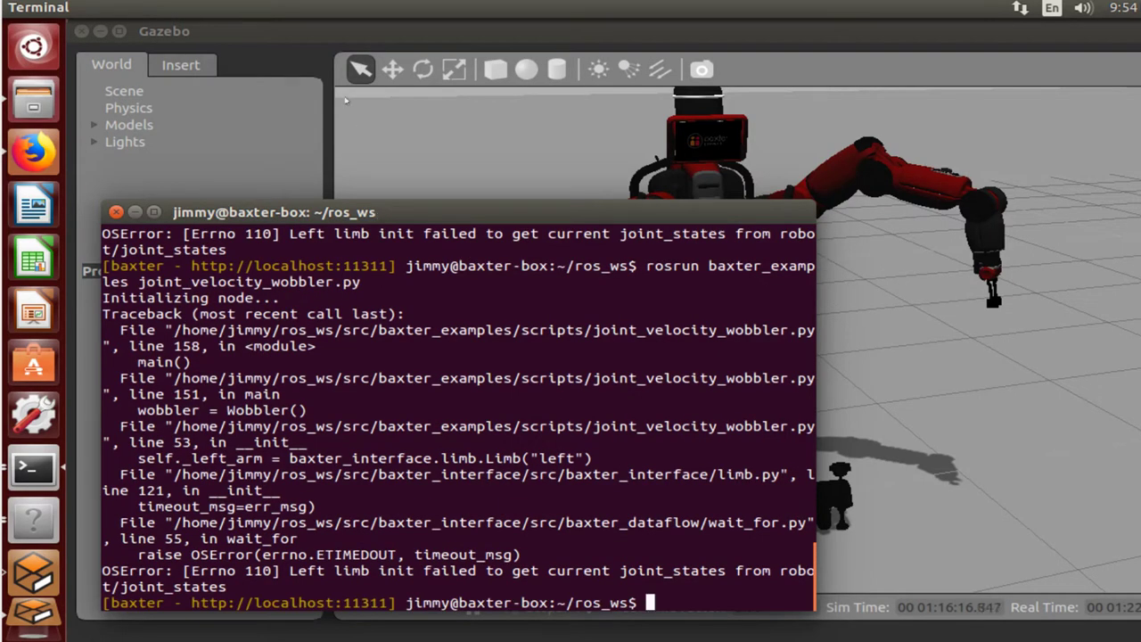
mouse_move(456, 216)
mouse_down()
mouse_move(443, 409)
mouse_move(435, 218)
mouse_up()
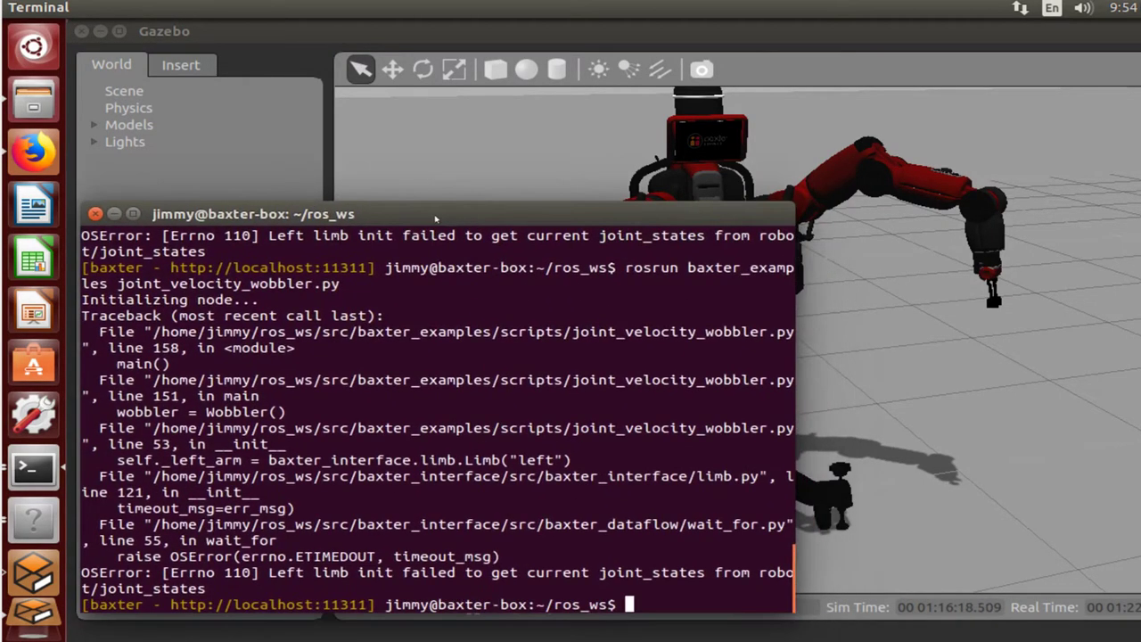
- Check the robot status with enable_robot.py -s, showing enabled: True
key(Up)
key(Up)
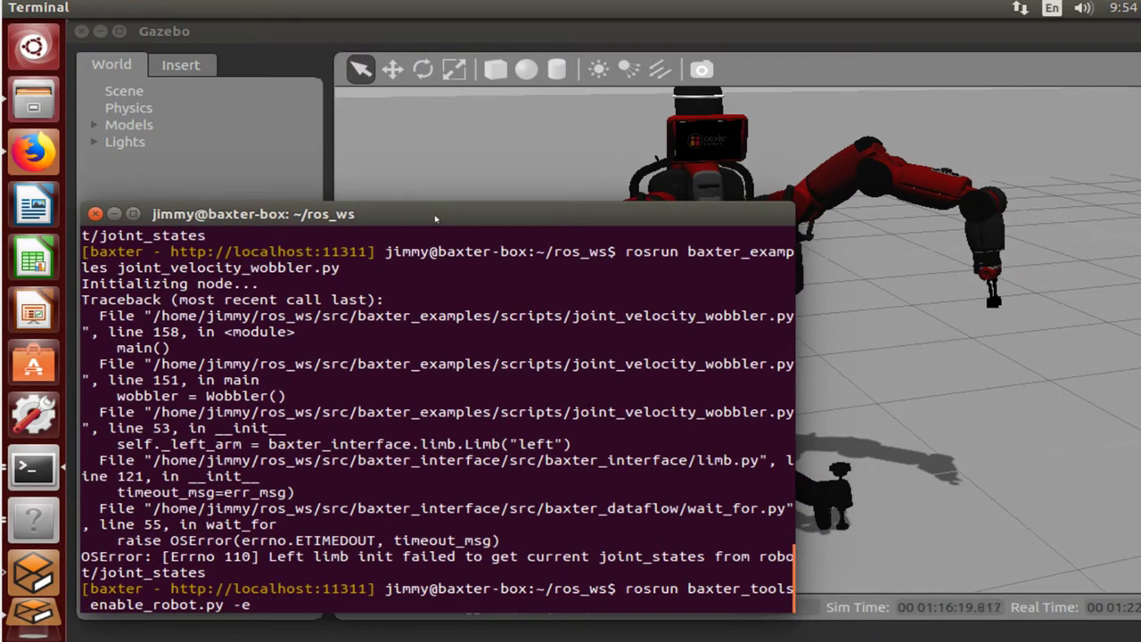
key(BackSpace)
text(s)
key(Return)
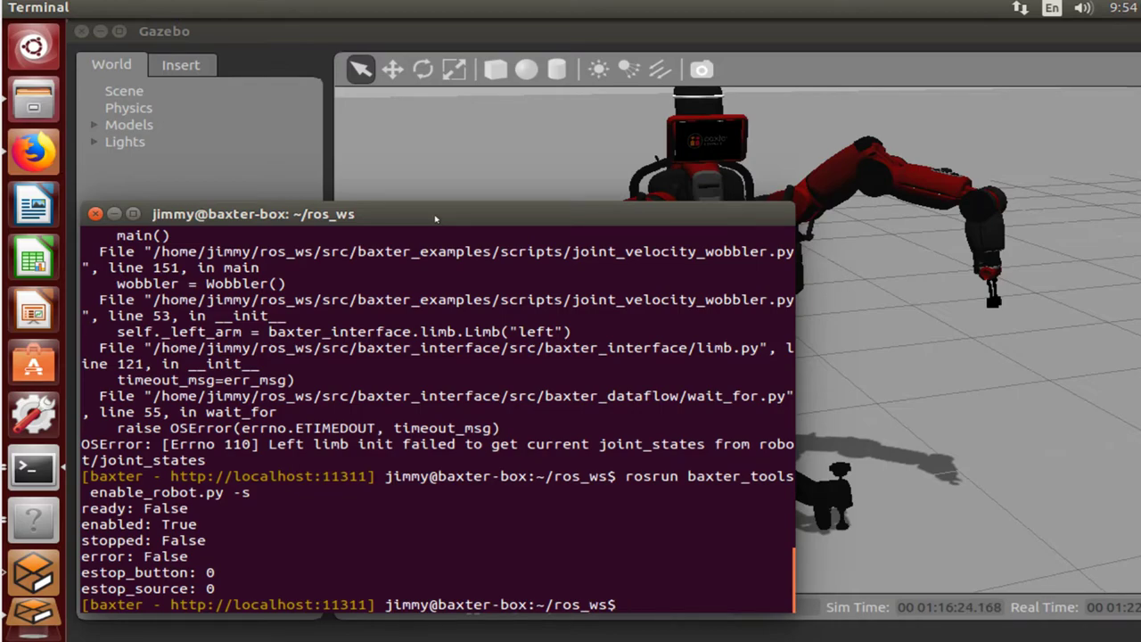
- Re-enable the robot with enable_robot.py -e and recall the wobbler command
key(Up)
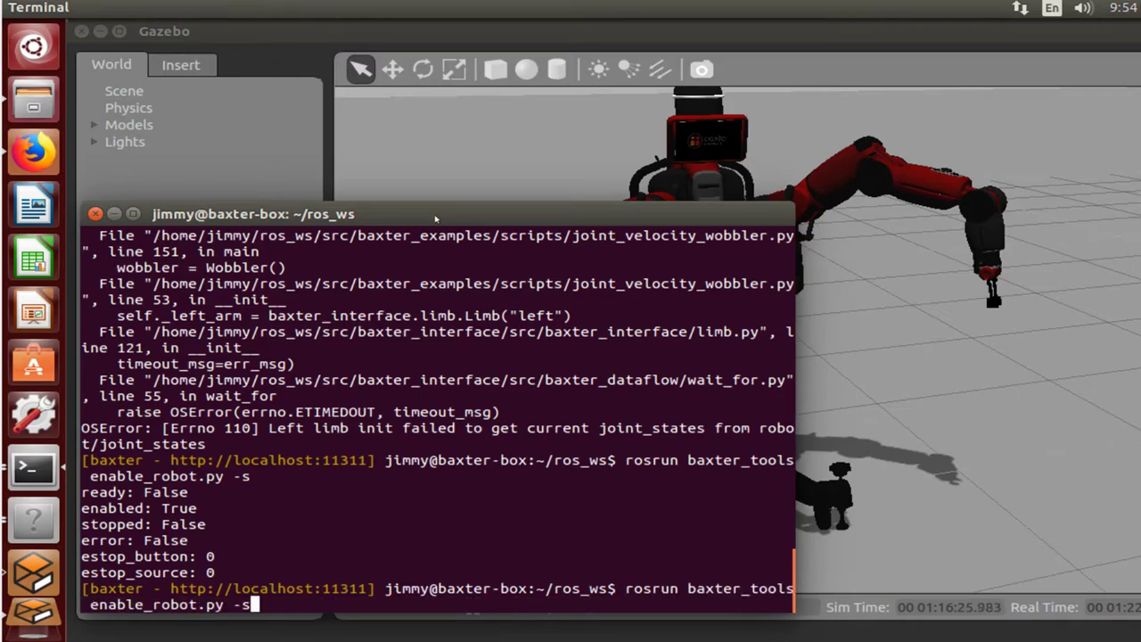
key(BackSpace)
text(e)
key(Return)
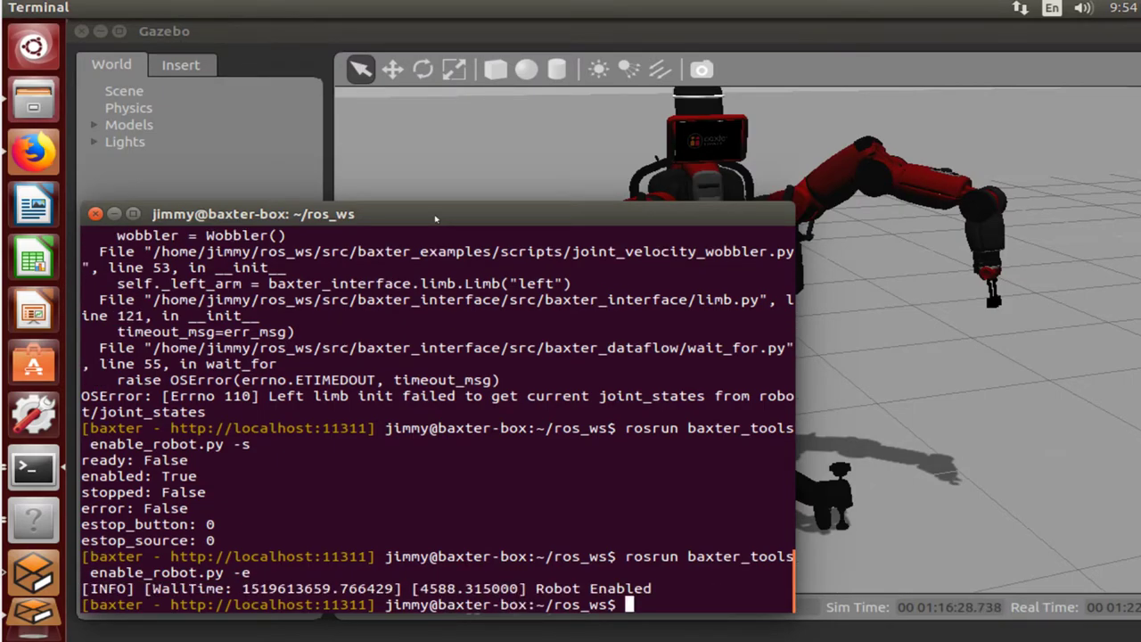
key(Up)
key(Up)
key(Up)
- Run joint_velocity_wobbler.py and watch Baxter wobble in Gazebo
key(Return)
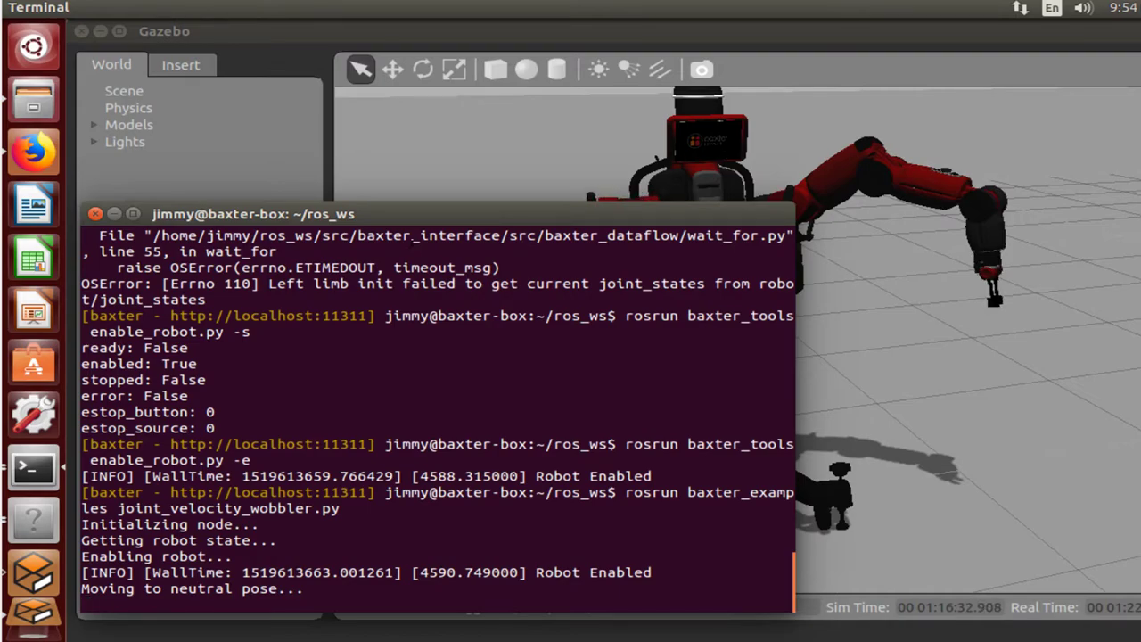
drag(400, 214, 384, 478)
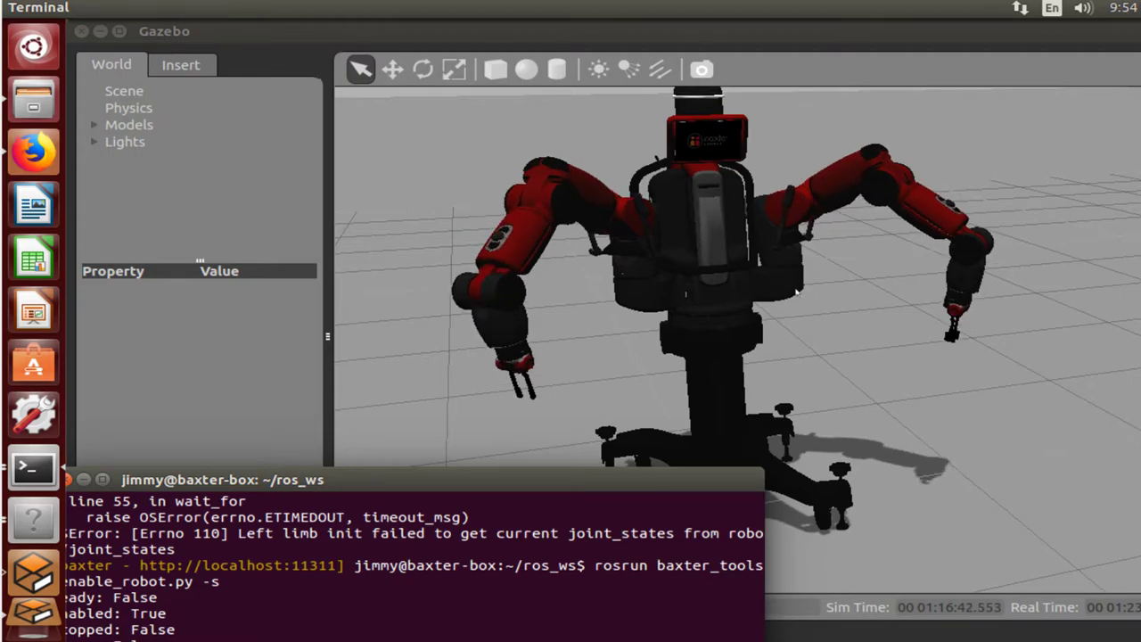
drag(442, 486, 506, 188)
- Stop the wobbler with Ctrl+C, watch Baxter return to neutral, and read the traceback
key(ctrl+c)
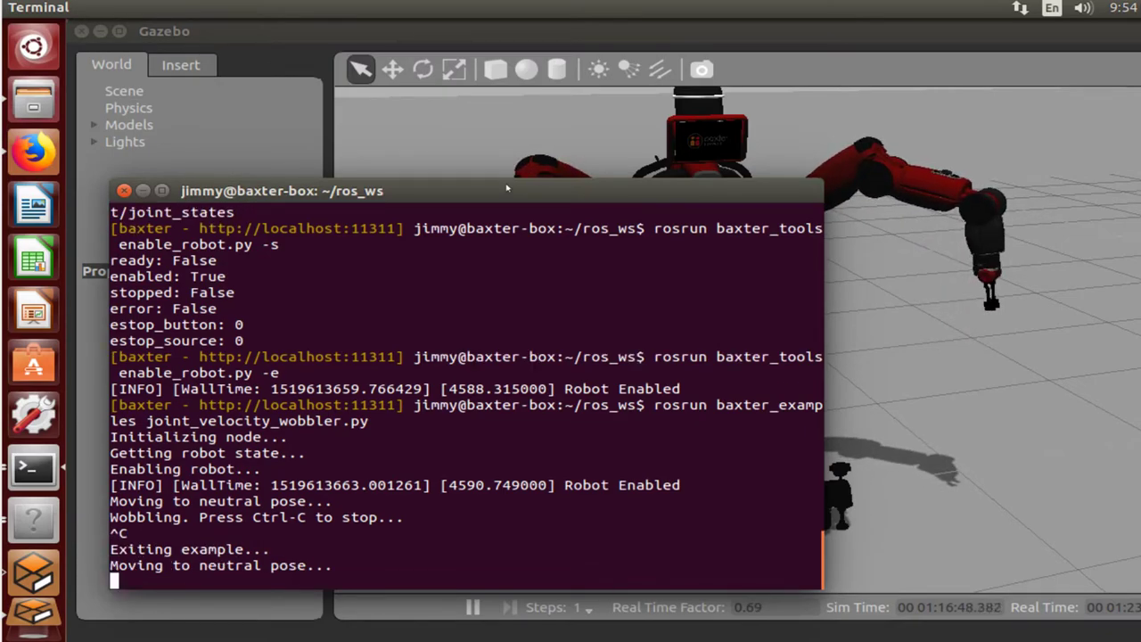
drag(506, 187, 656, 477)
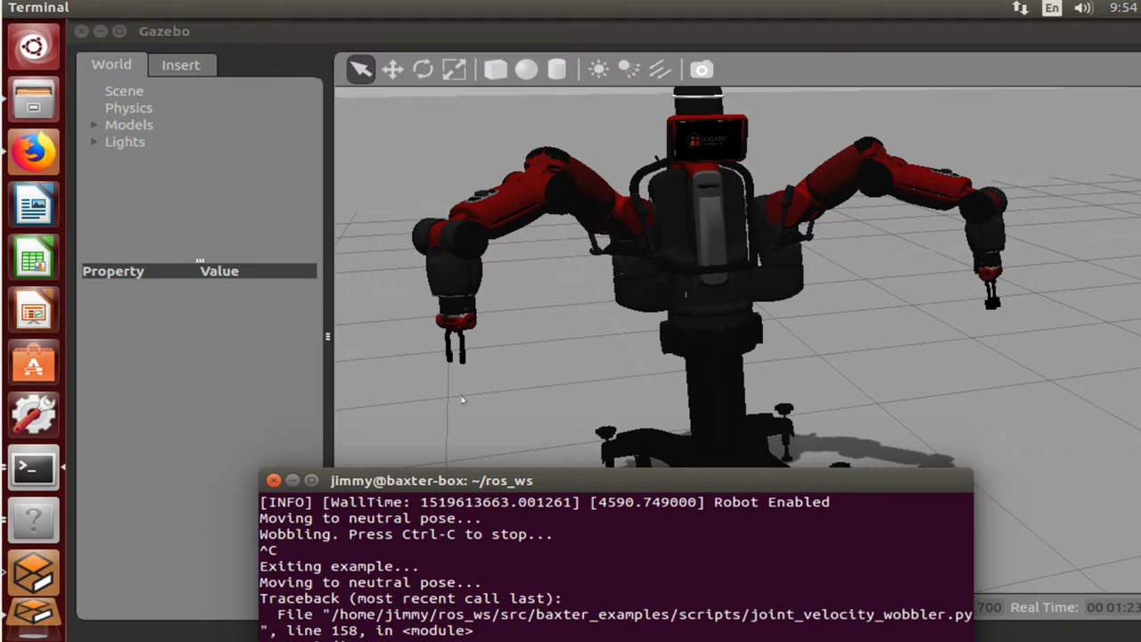
drag(488, 480, 361, 148)
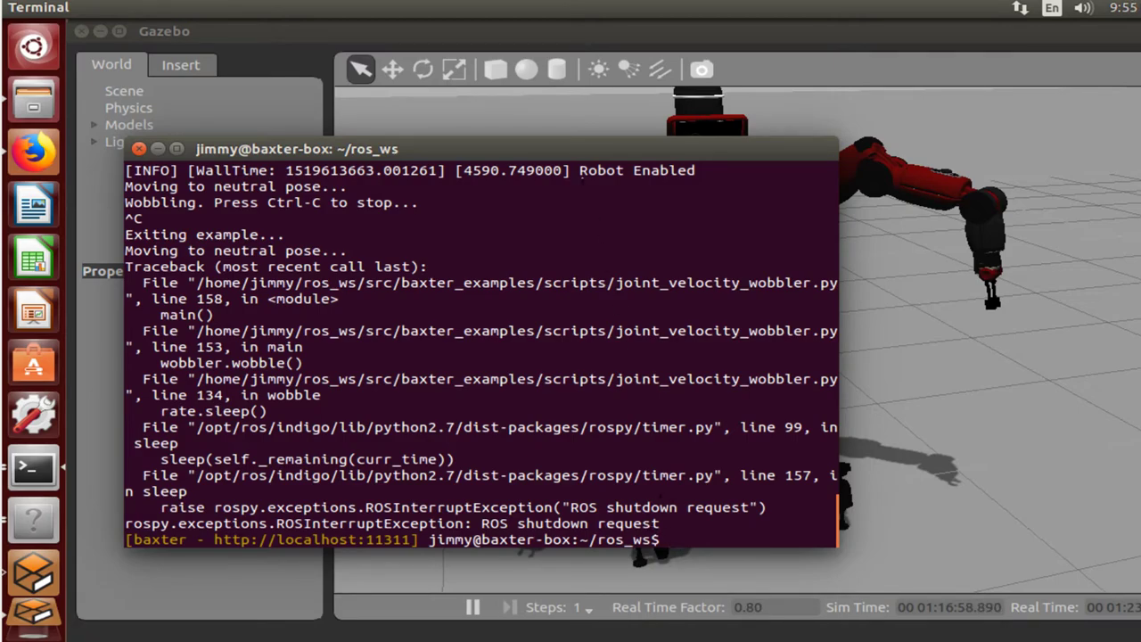
drag(566, 148, 725, 501)
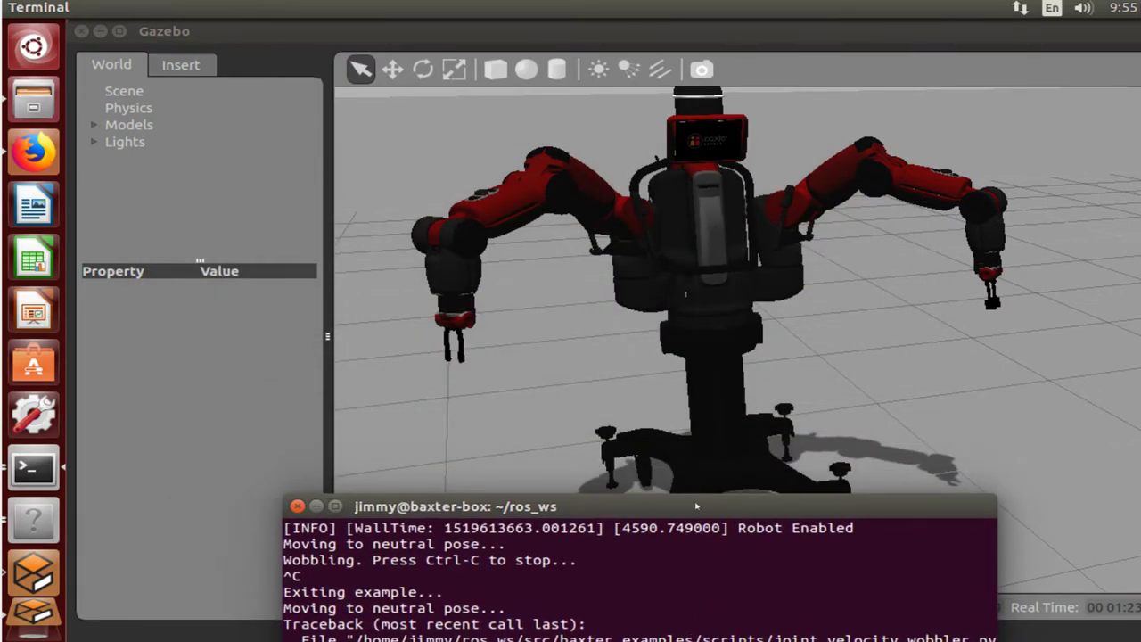
drag(696, 506, 592, 195)
- Close the wobbler terminal and the old launch terminal, confirming both
click(200, 193)
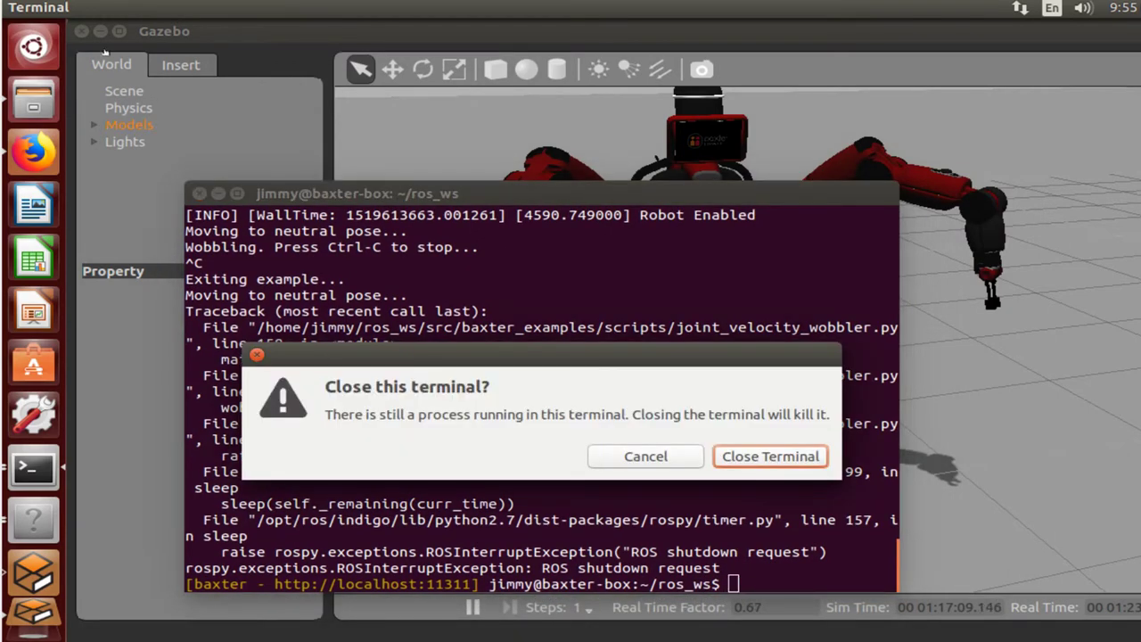
click(751, 455)
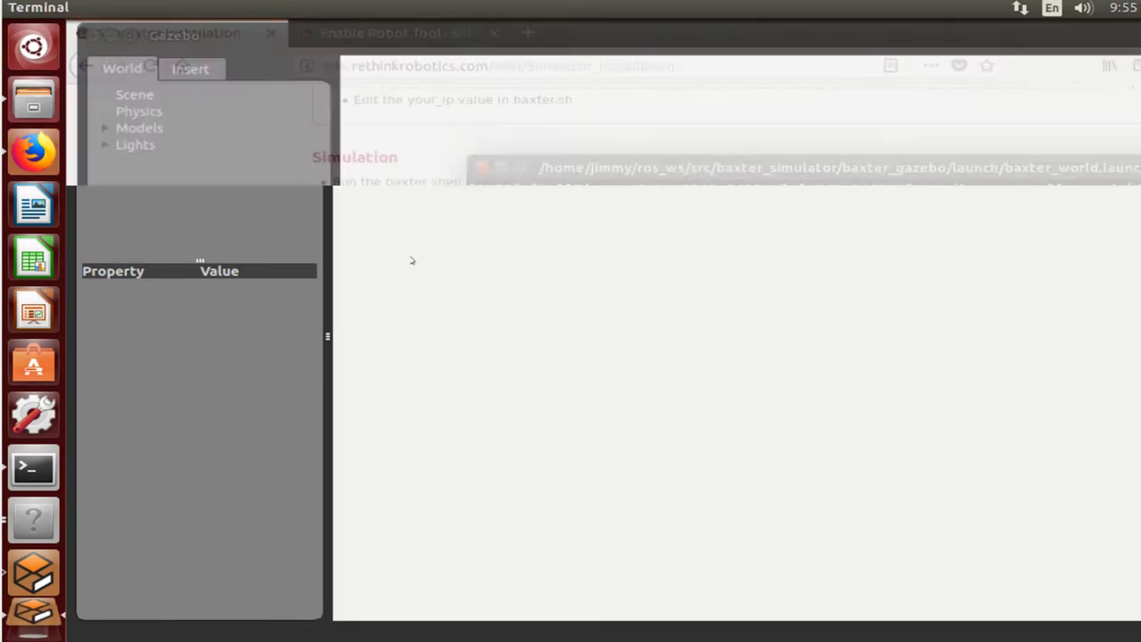
drag(801, 160, 526, 162)
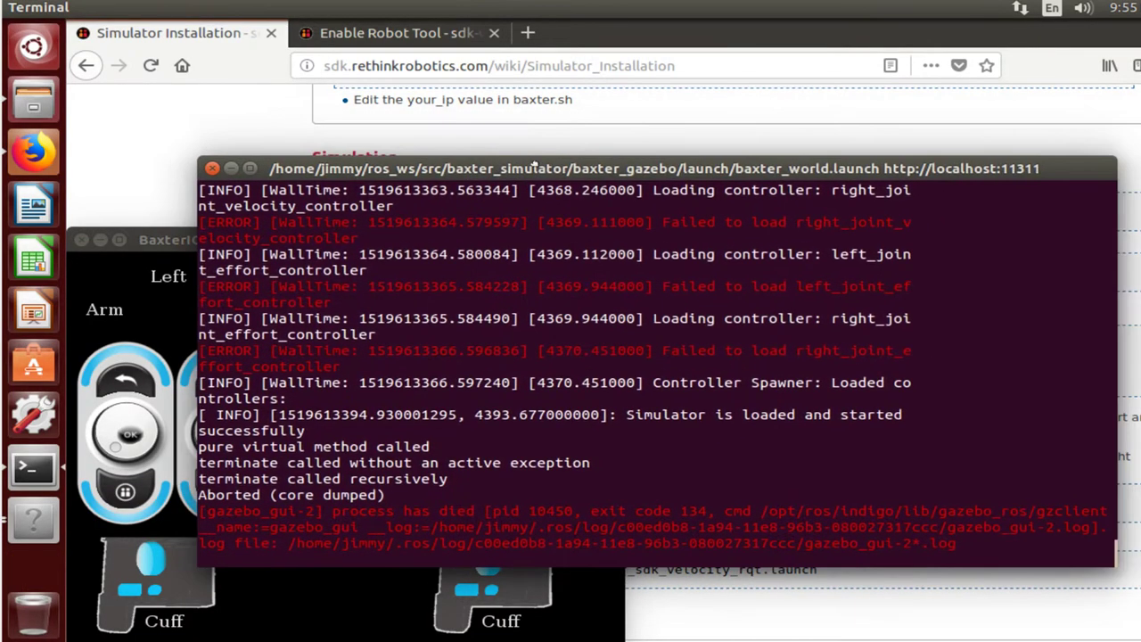
drag(191, 491, 305, 491)
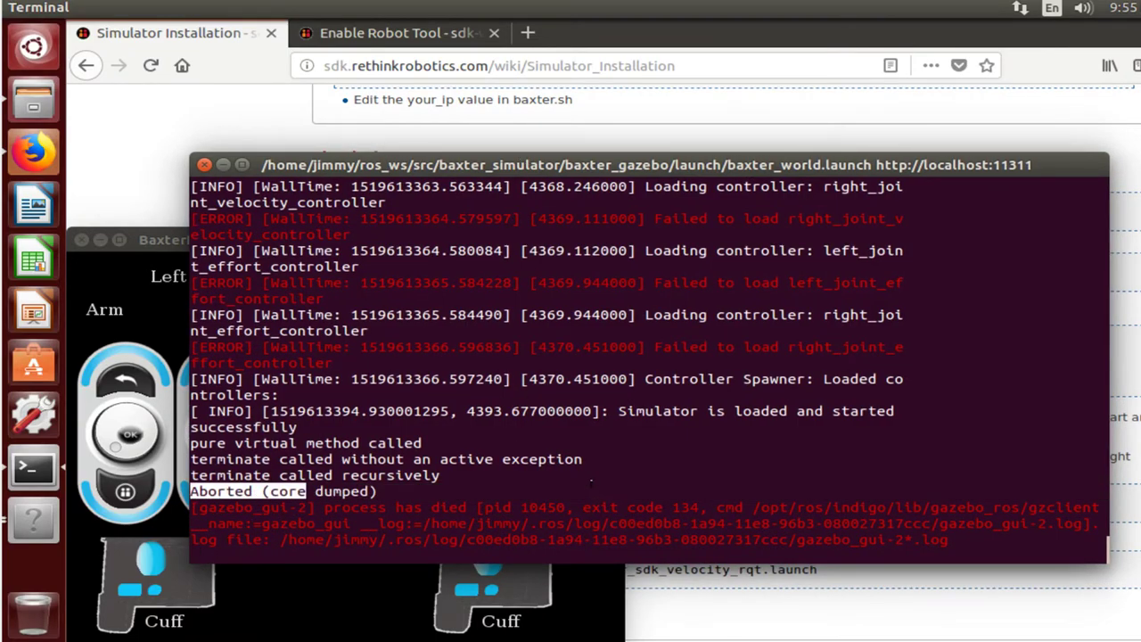
click(675, 523)
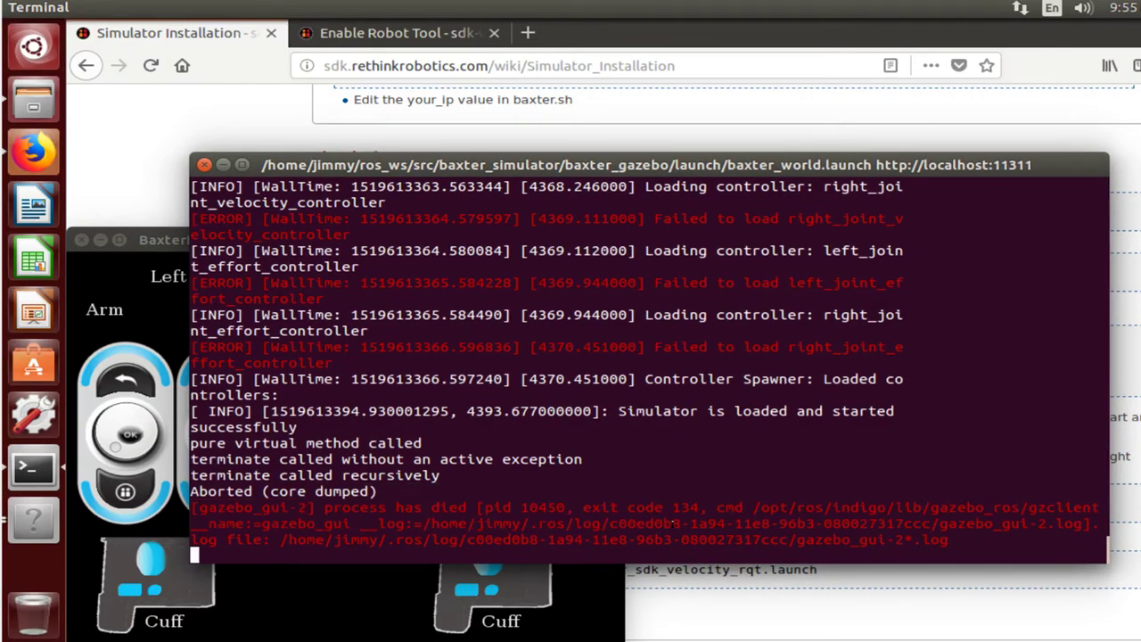
click(205, 164)
key(Return)
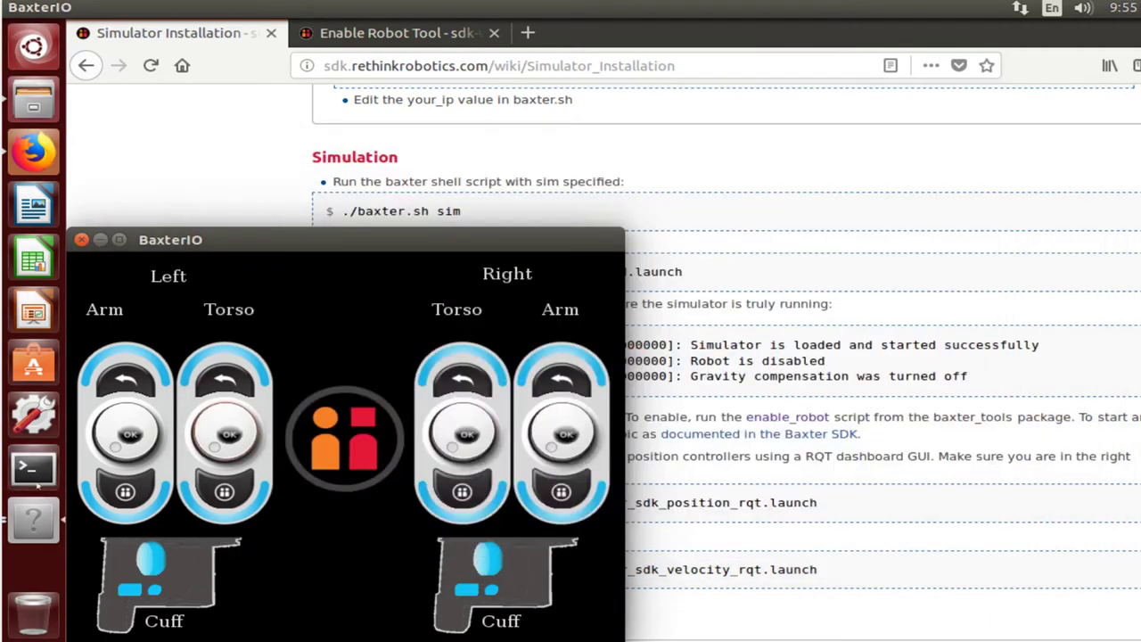
- Open a new terminal, cd into ~/ros_ws, and run ./baxter.sh sim
key(ctrl+alt+t)
key(Up)
key(Up)
key(Up)
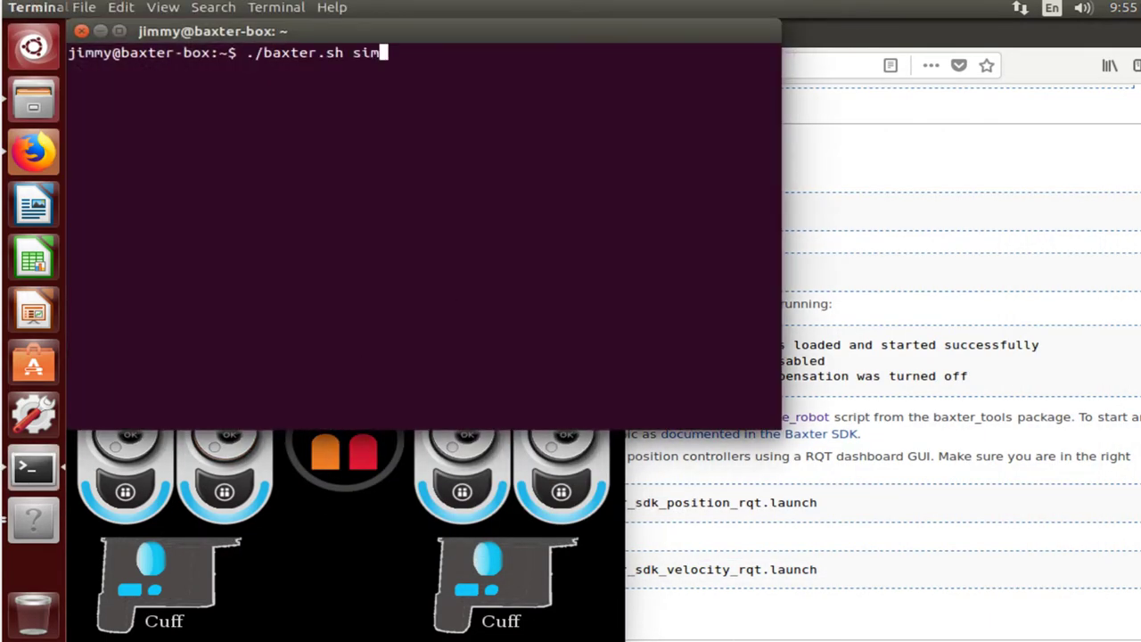
key(Return)
key(Up)
key(Up)
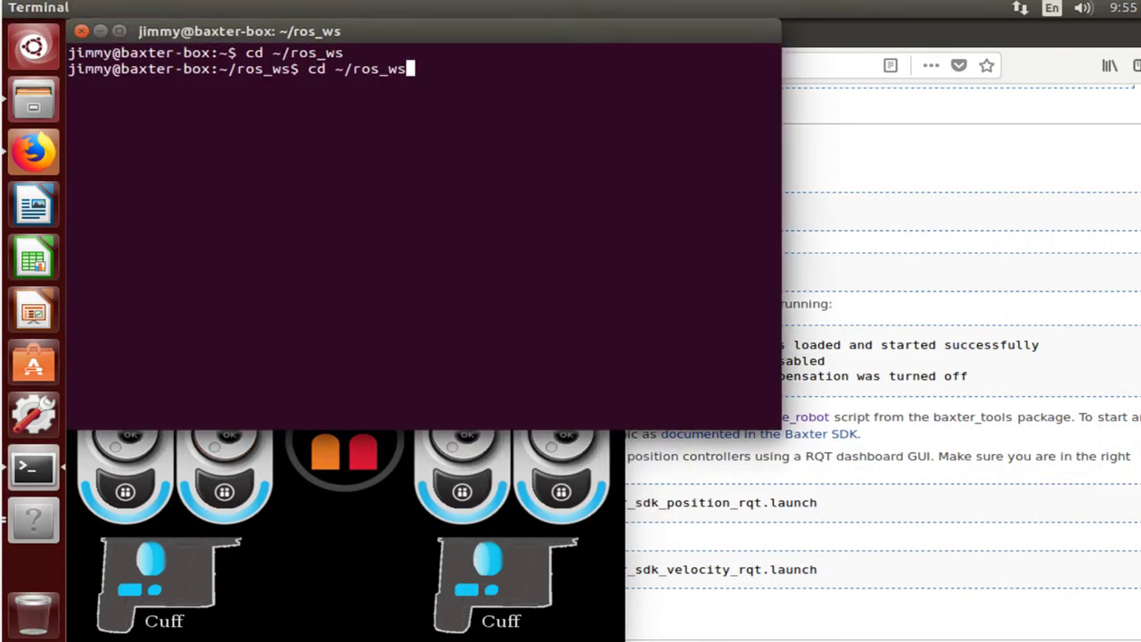
key(Return)
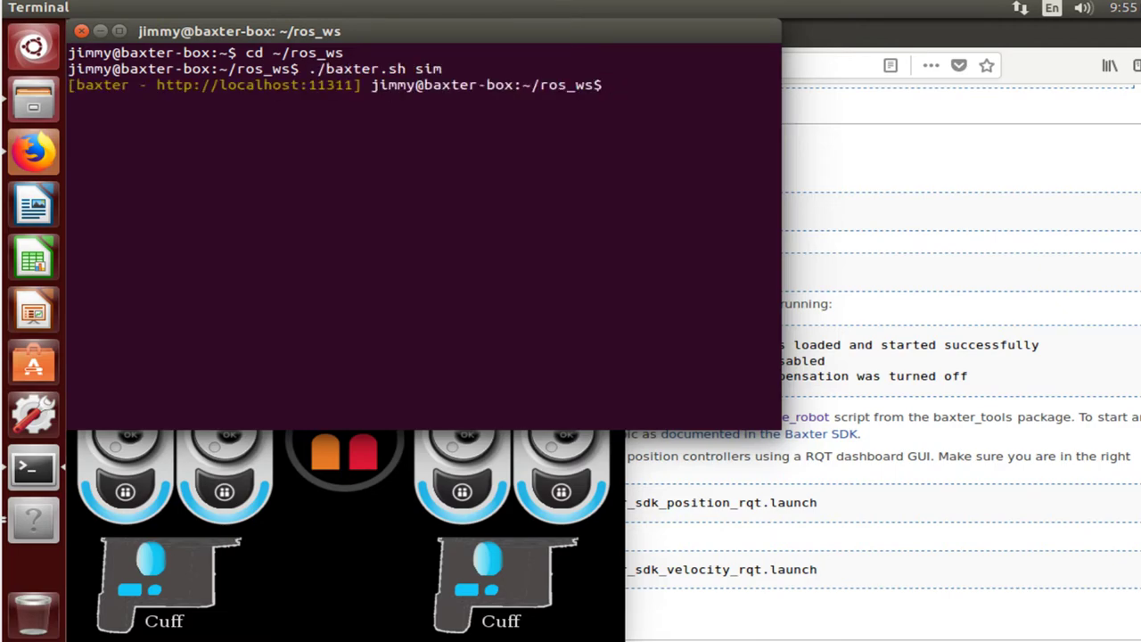
- Paste and run roslaunch baxter_gazebo baxter_world.launch
right_click(689, 164)
click(707, 268)
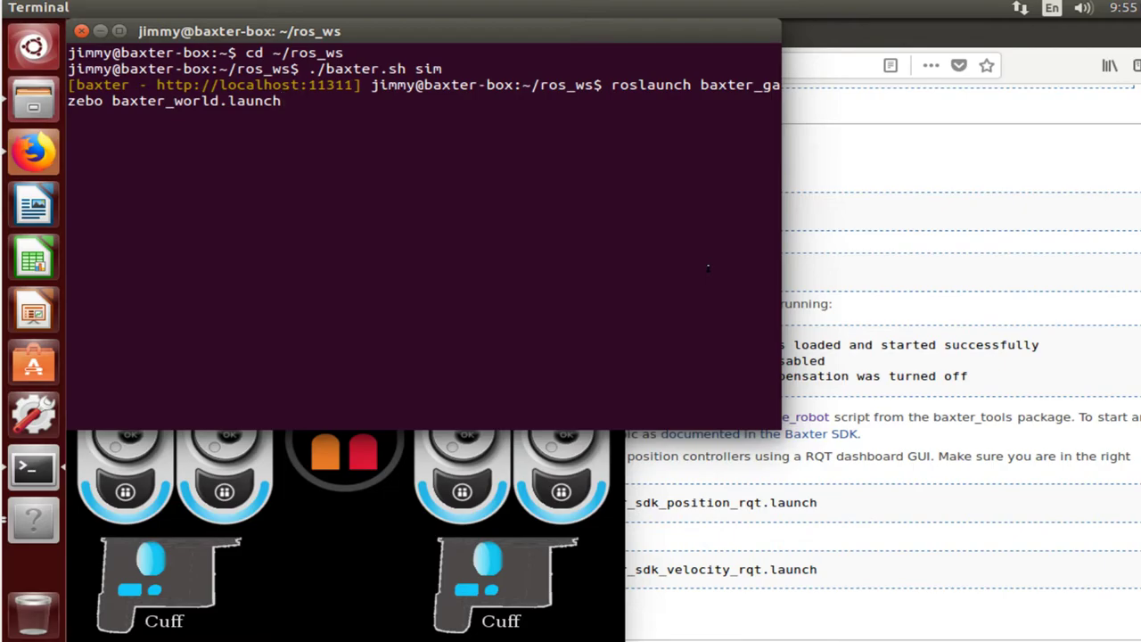
key(Return)
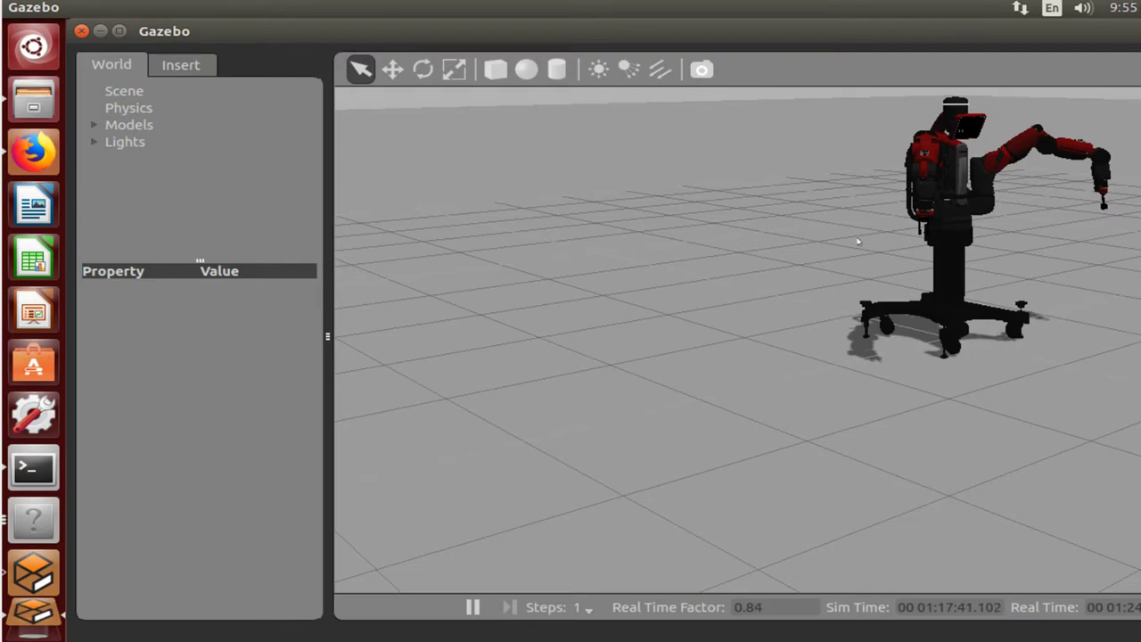
- Zoom, pan and orbit Gazebo around the relaunched Baxter, then raise the launch terminal
scroll(858, 241, down, 2)
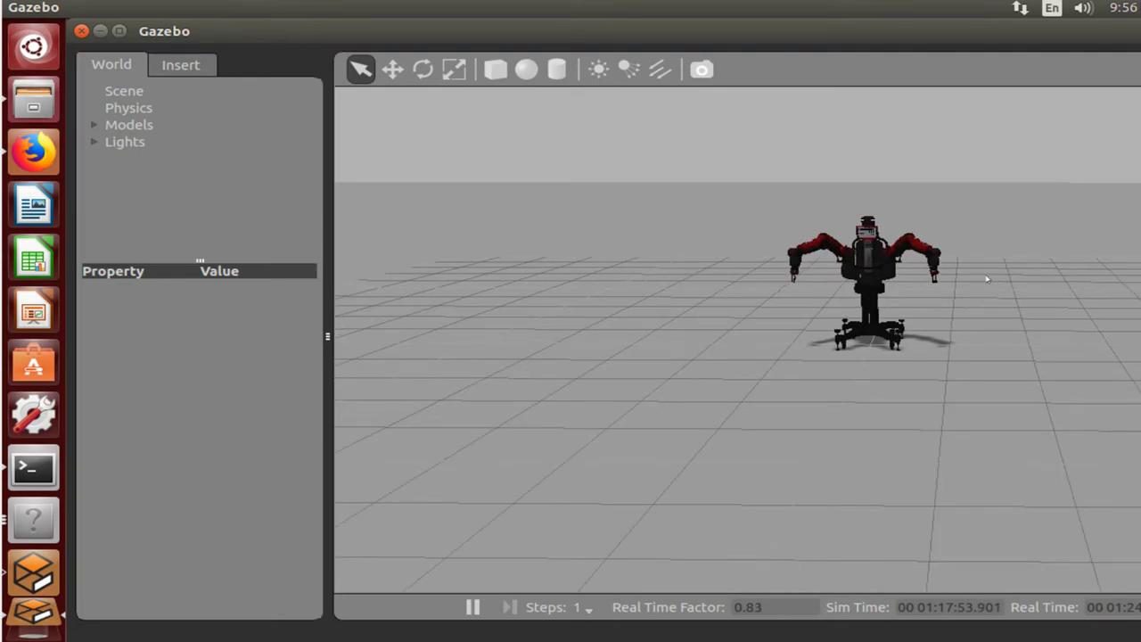
scroll(987, 279, up, 4)
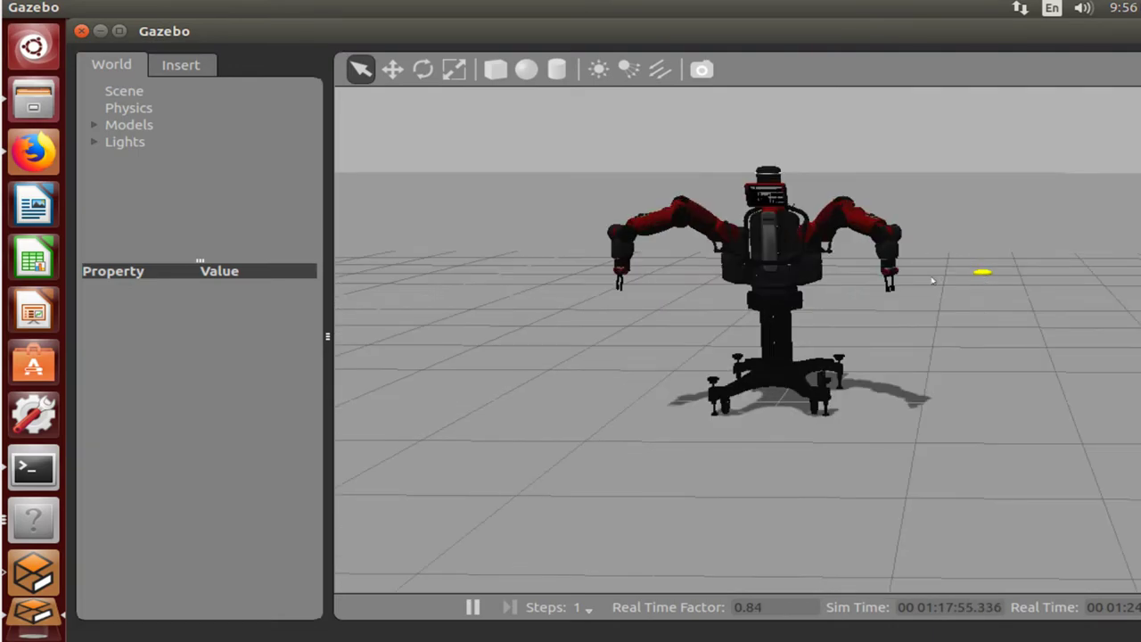
scroll(931, 287, up, 3)
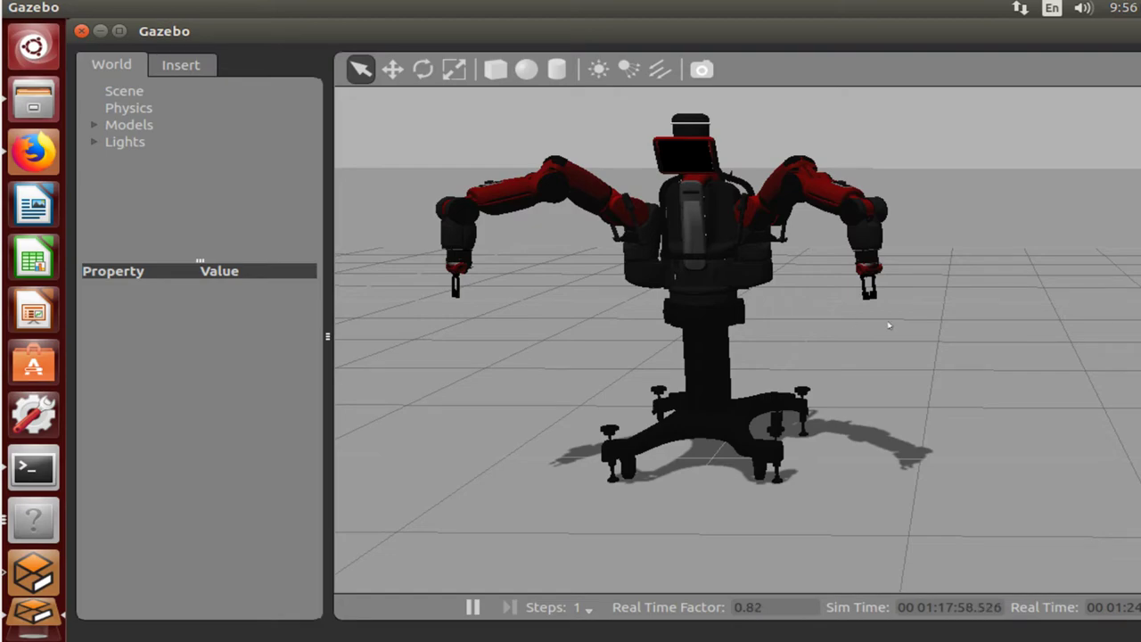
drag(704, 285, 891, 326)
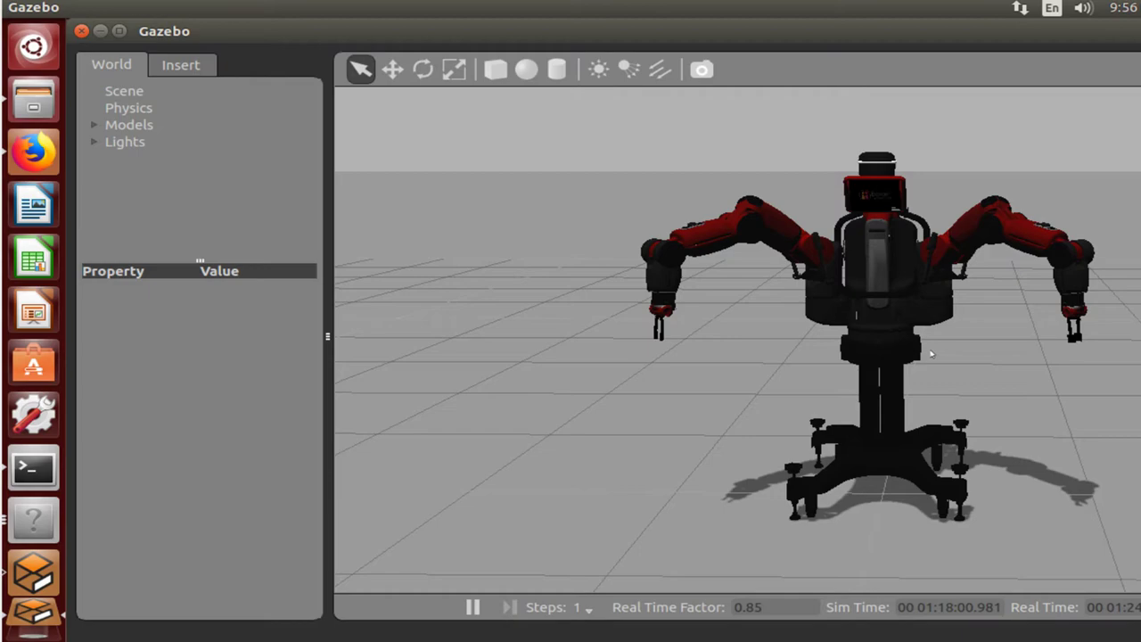
middle_drag(931, 353, 928, 351)
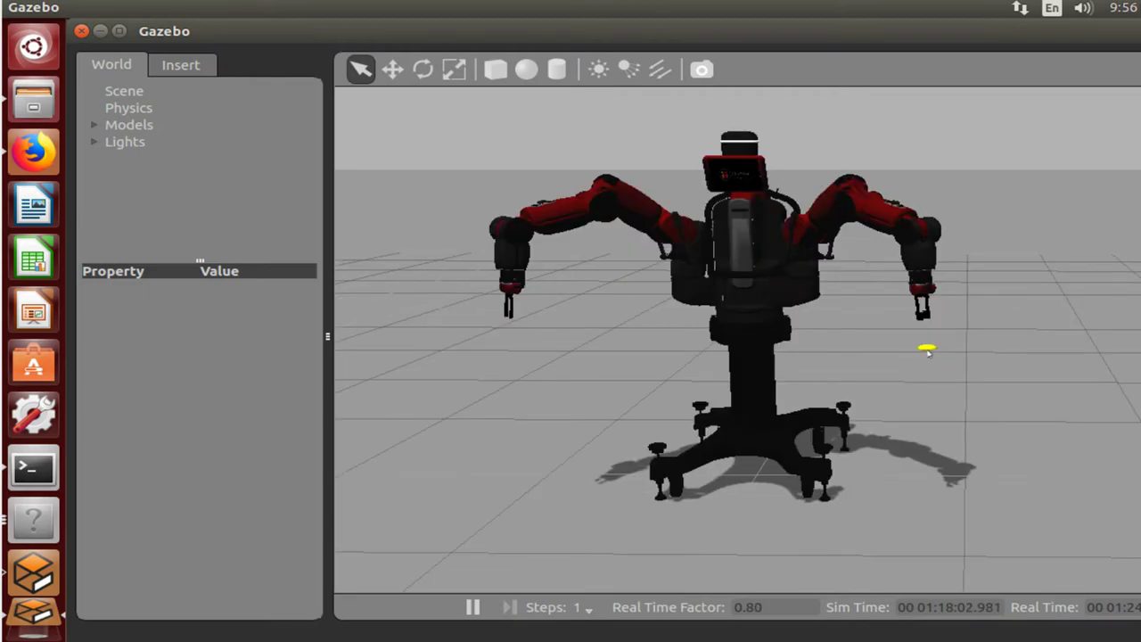
click(41, 456)
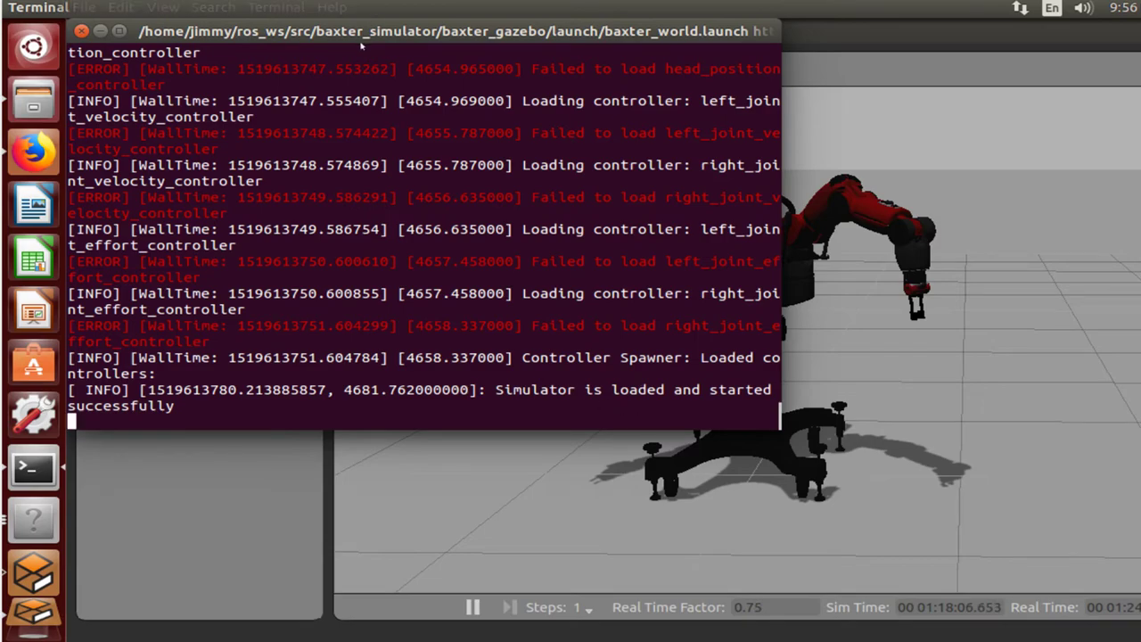
- Open a new terminal, cd into ~/ros_ws, and start ./baxter.sh sim
drag(360, 44, 735, 623)
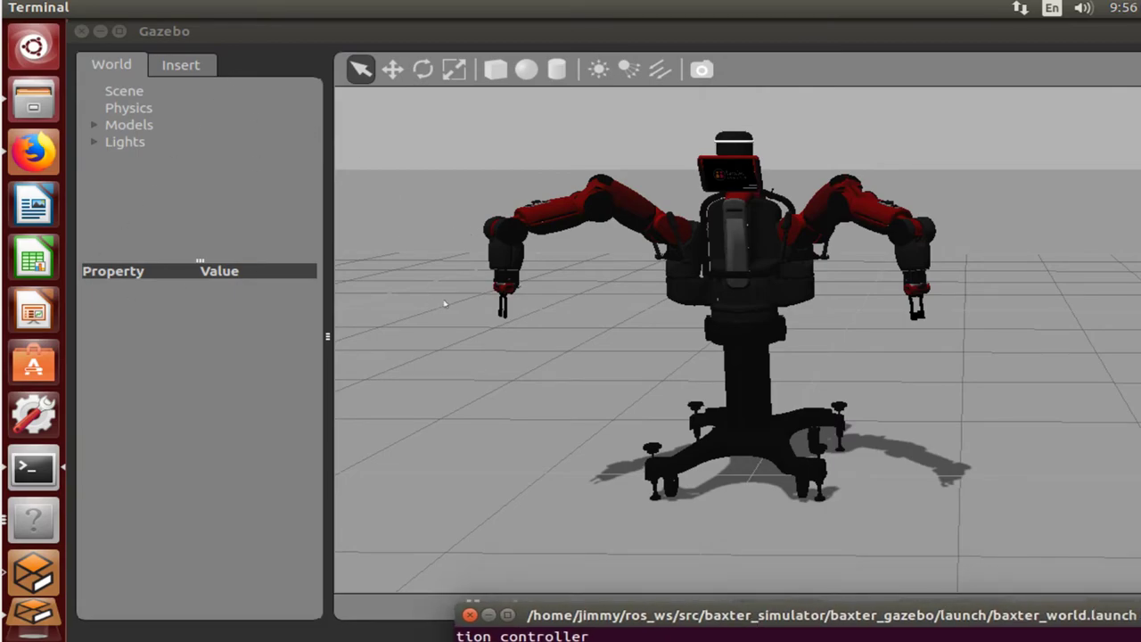
right_click(33, 467)
click(143, 466)
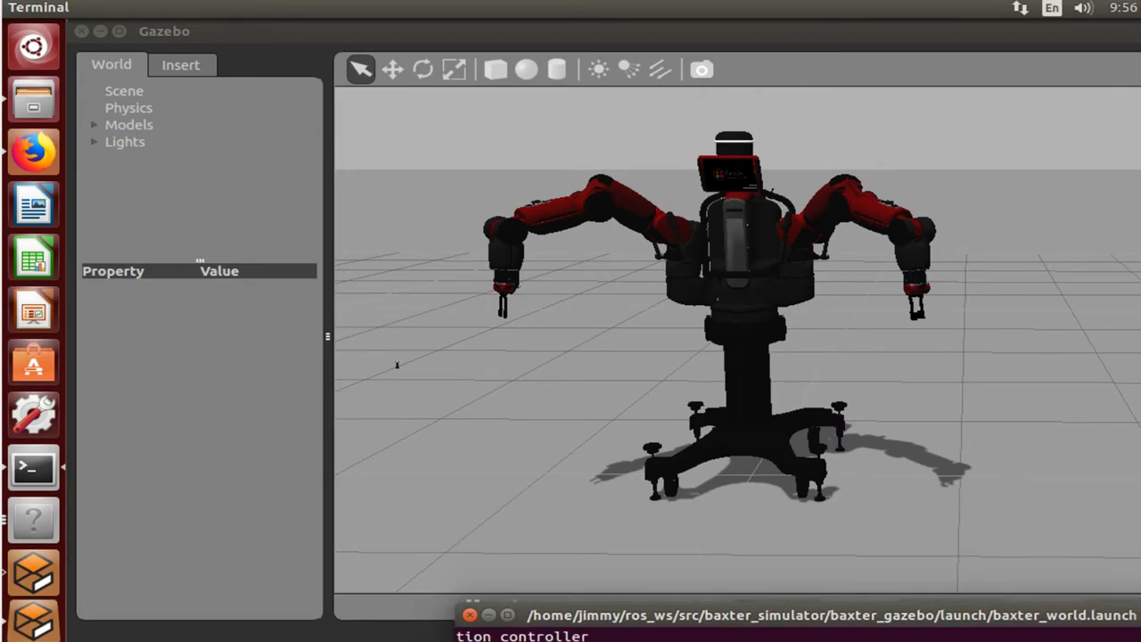
key(Up)
key(Up)
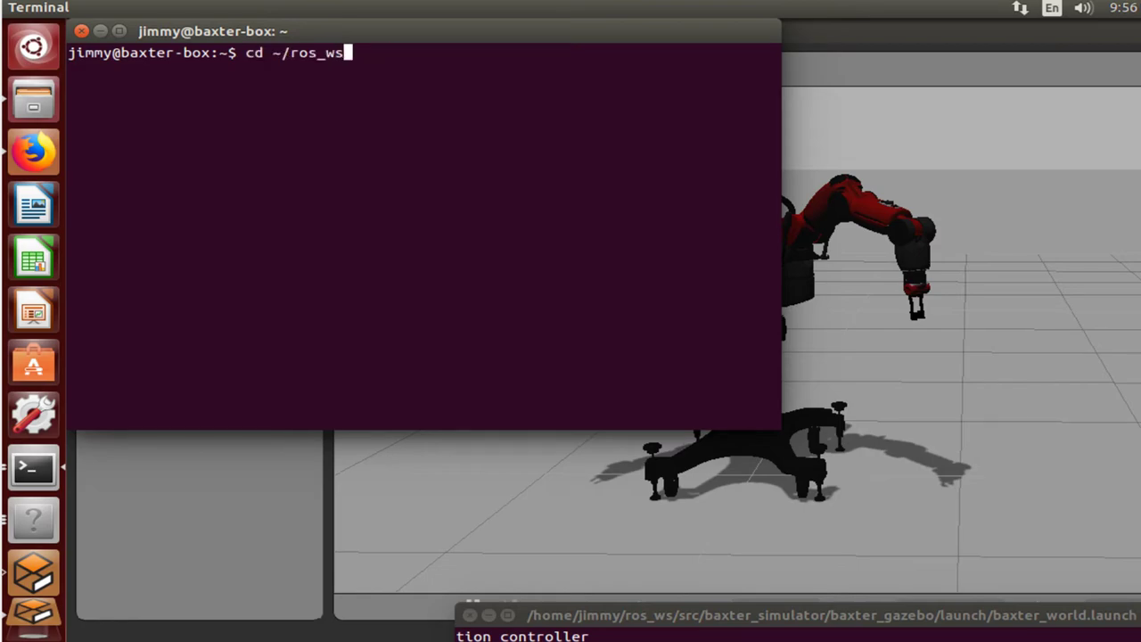
key(Return)
key(Up)
key(Up)
key(Return)
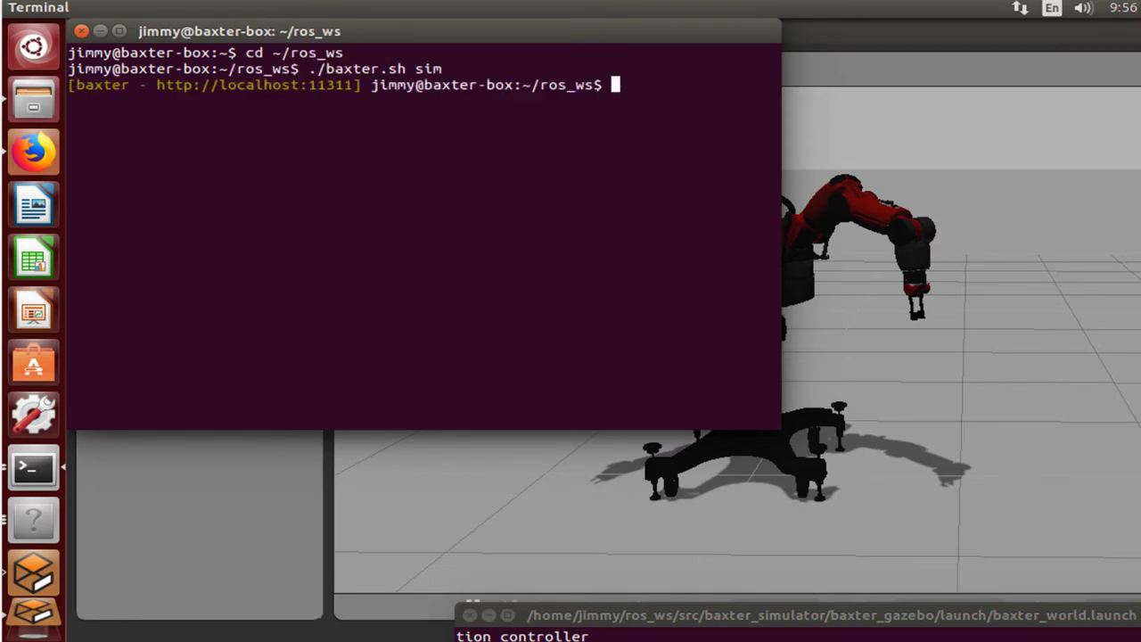
- Check the robot state with enable_robot.py -s, reading enabled: False
key(Up)
key(Up)
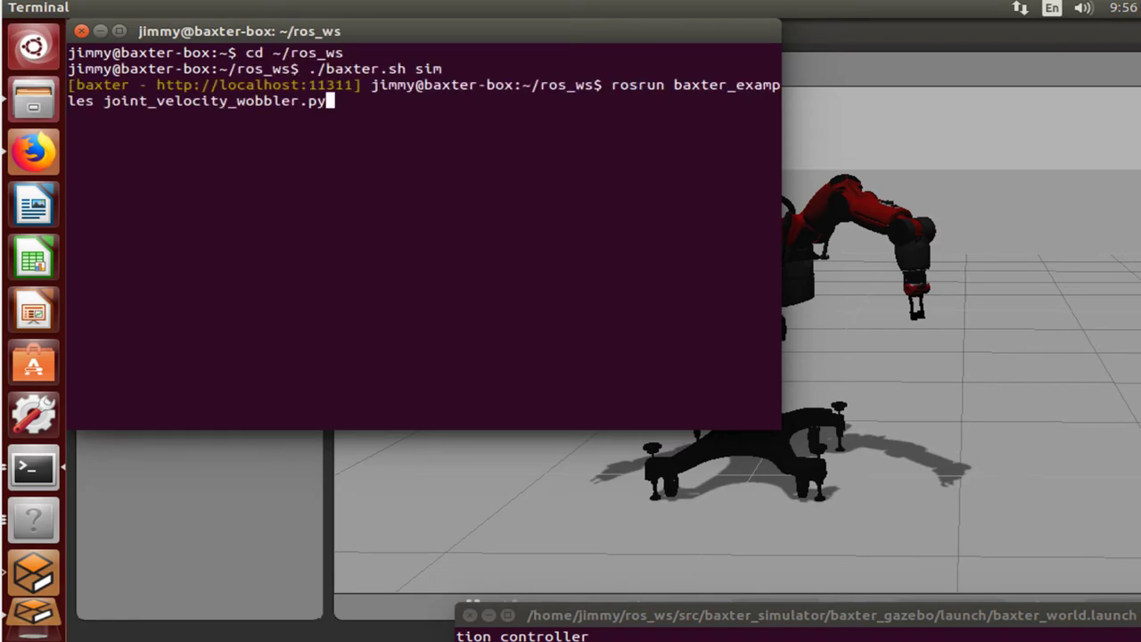
key(Up)
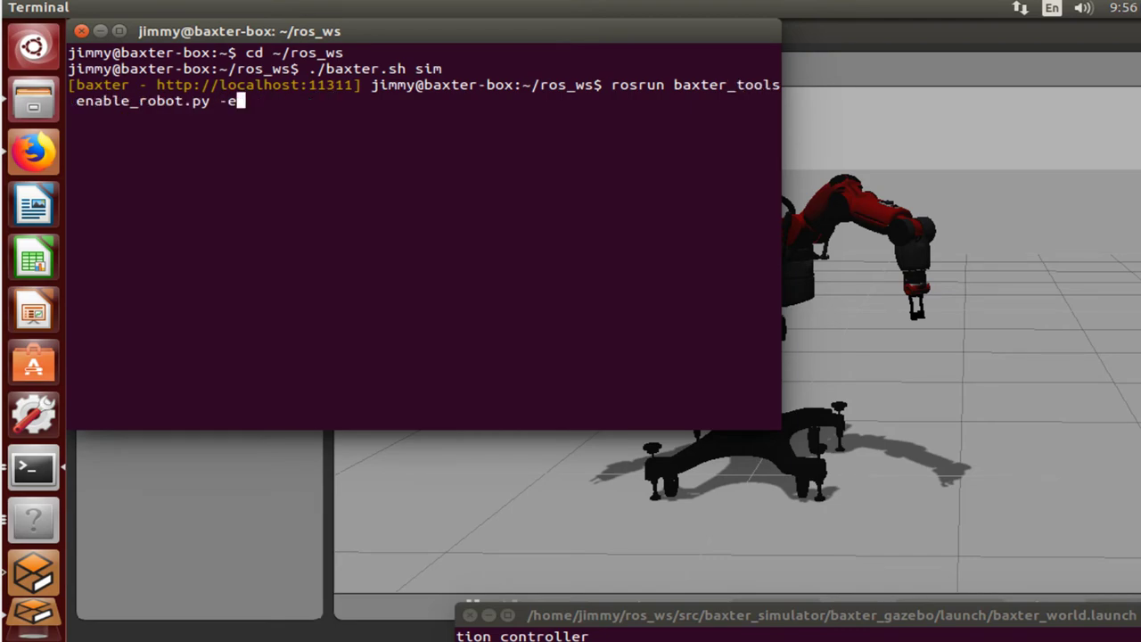
key(BackSpace)
text(s)
key(Return)
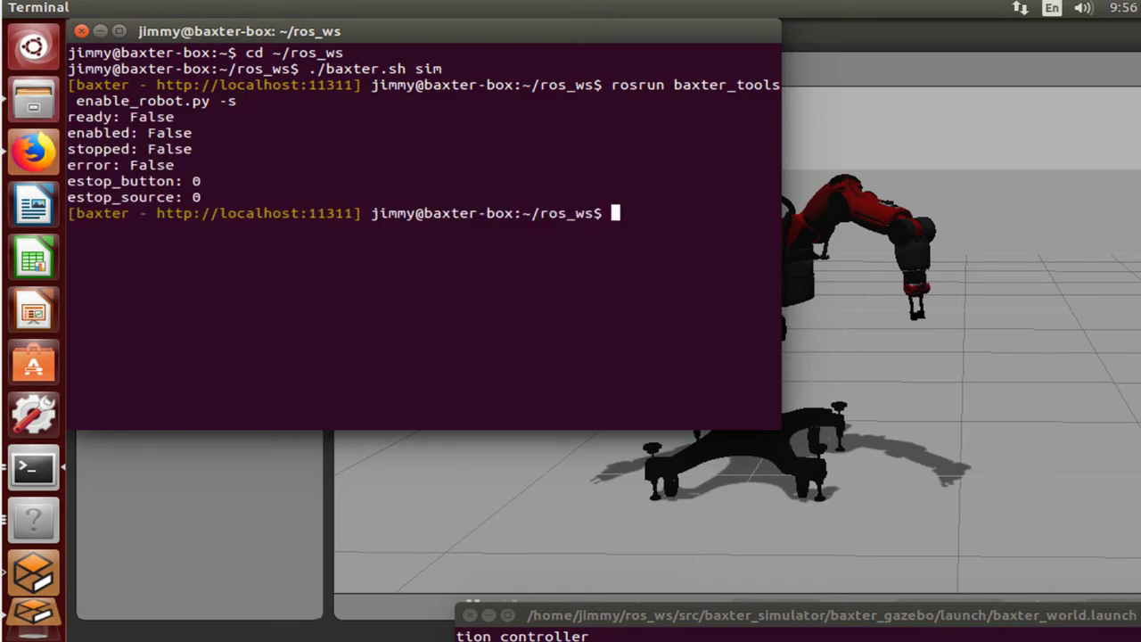
- Enable the robot twice with enable_robot.py -e, each reporting Robot Enabled
key(Up)
key(BackSpace)
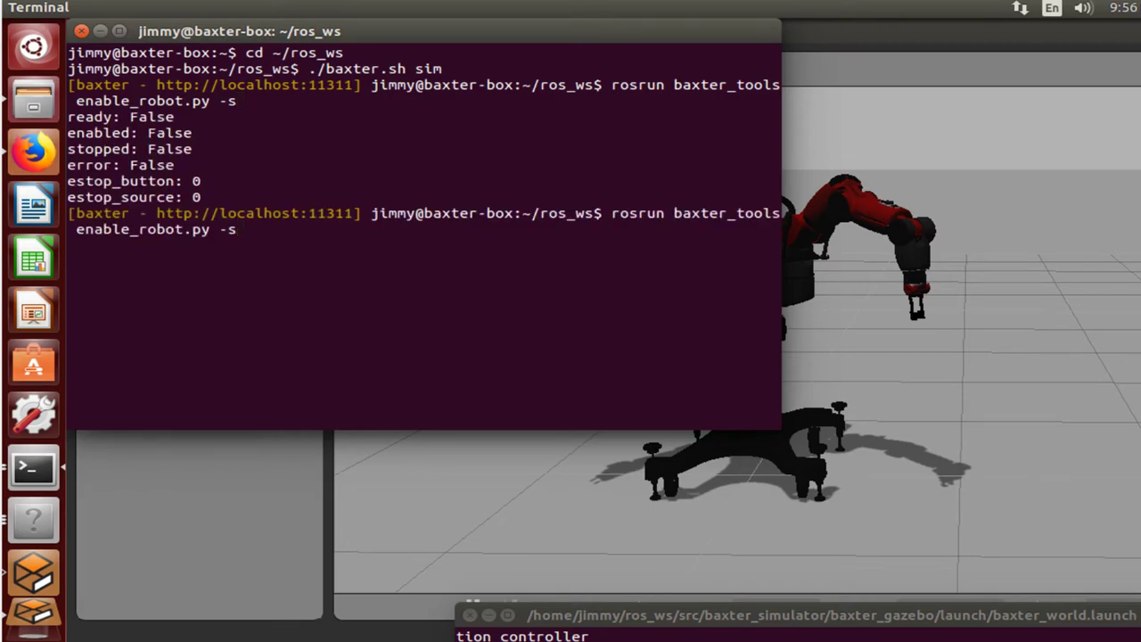
text(e)
key(Return)
key(Up)
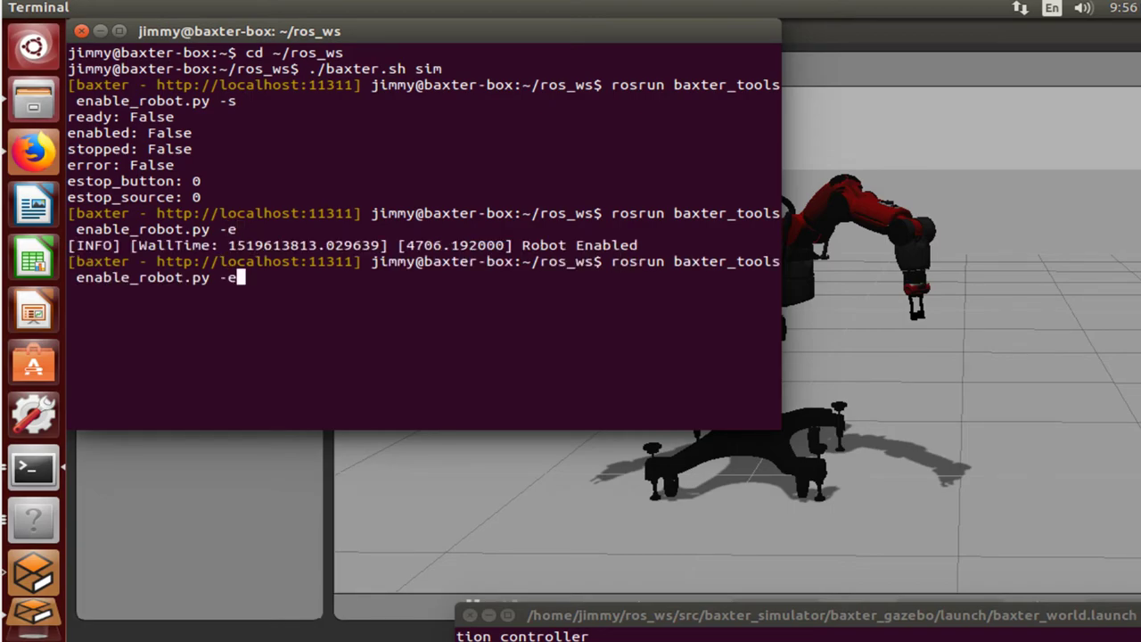
key(Return)
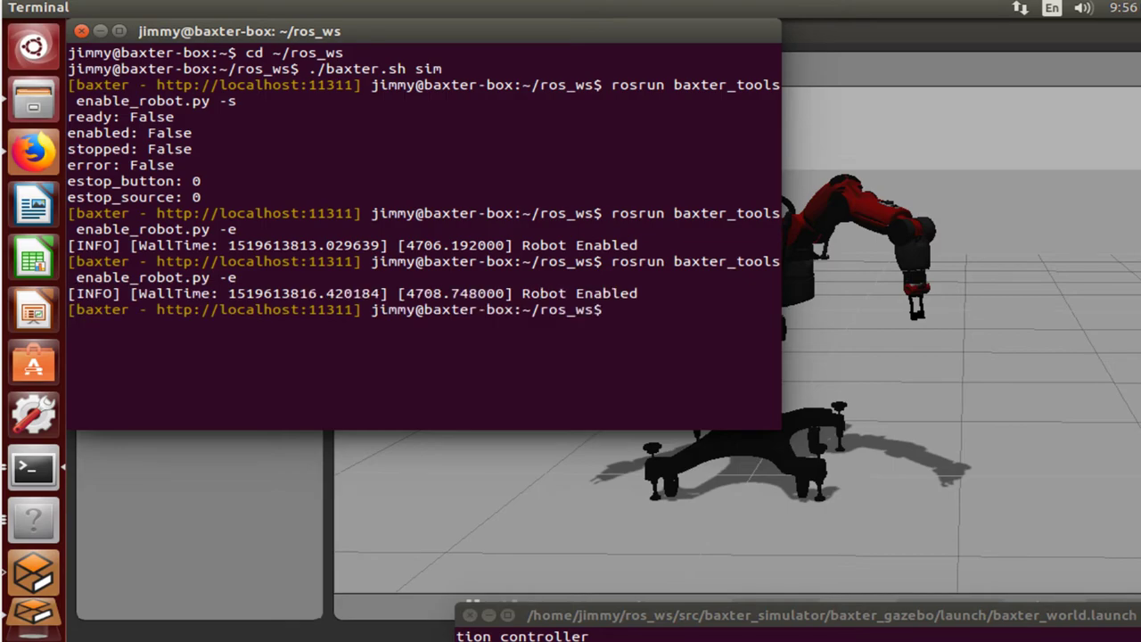
key(Up)
key(Up)
key(Up)
key(Up)
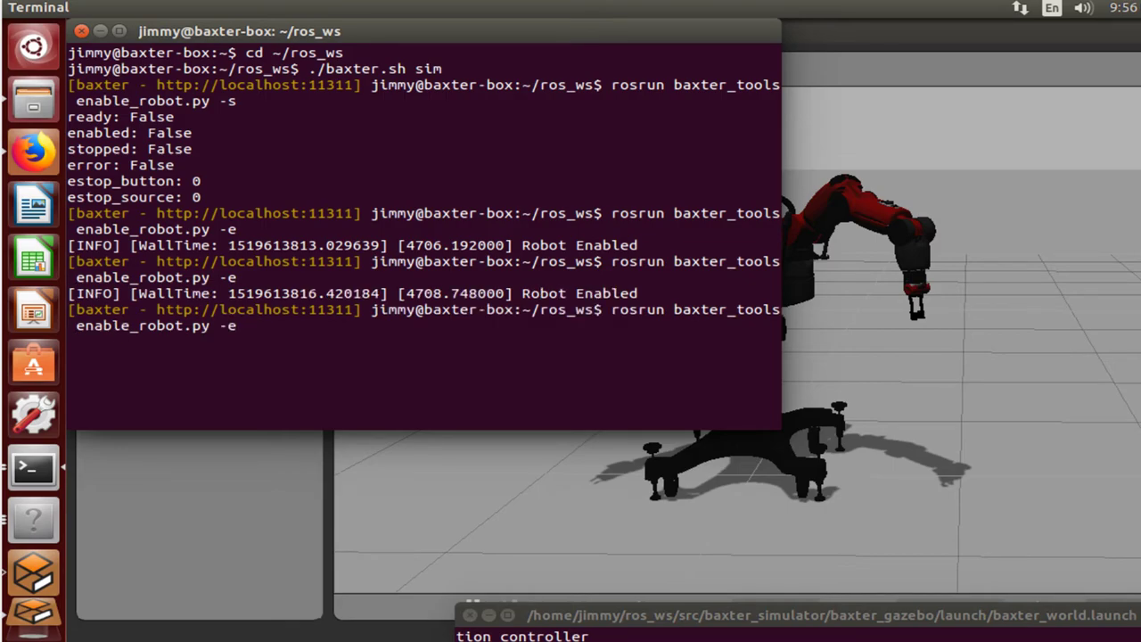
- Run joint_velocity_wobbler.py, watch Baxter's arms wobble in Gazebo, then stop it with Ctrl+C
key(Up)
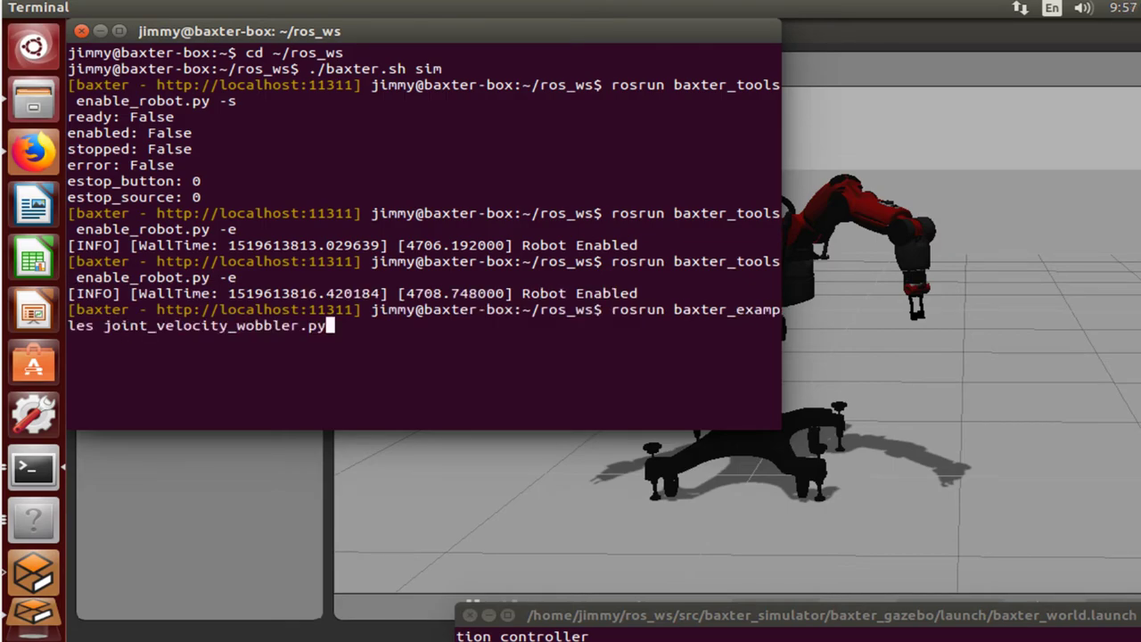
key(Return)
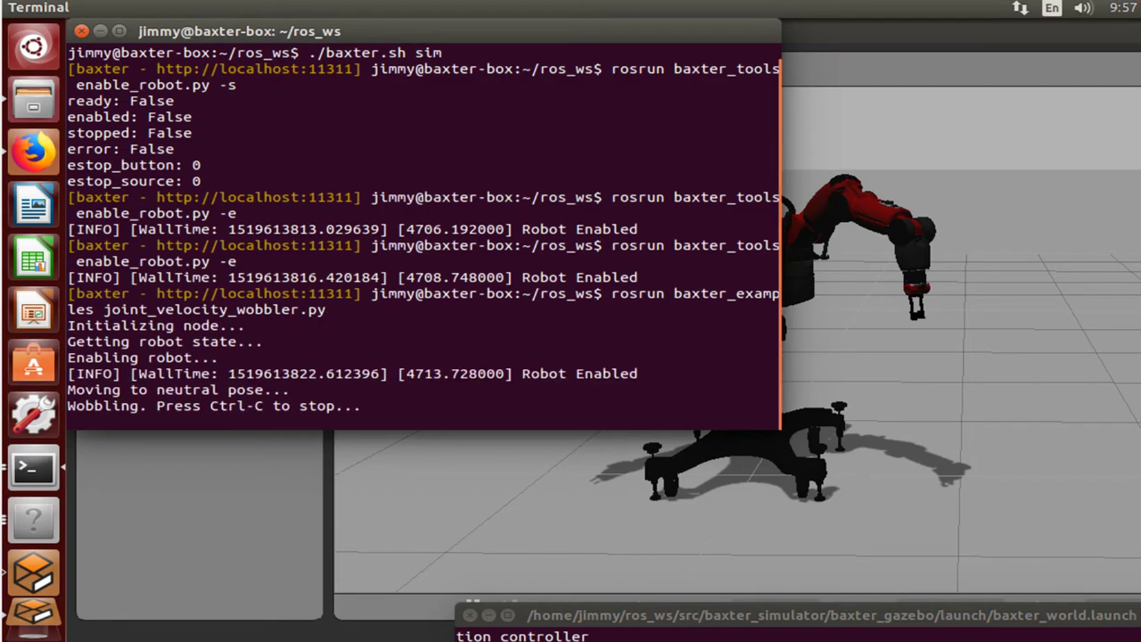
drag(483, 34, 720, 509)
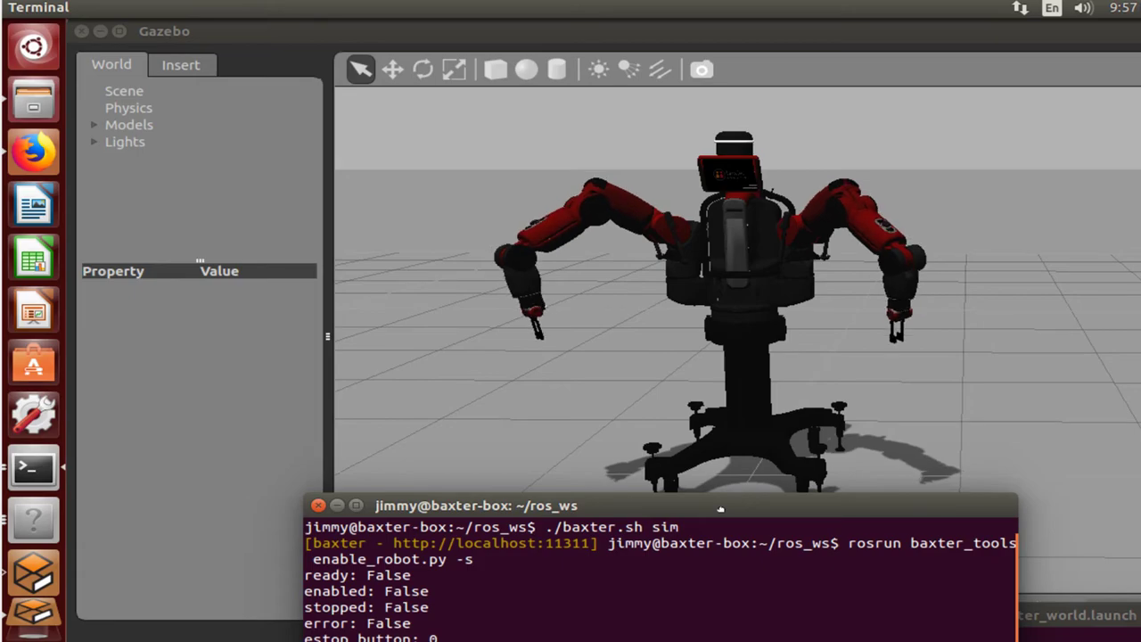
drag(720, 508, 723, 502)
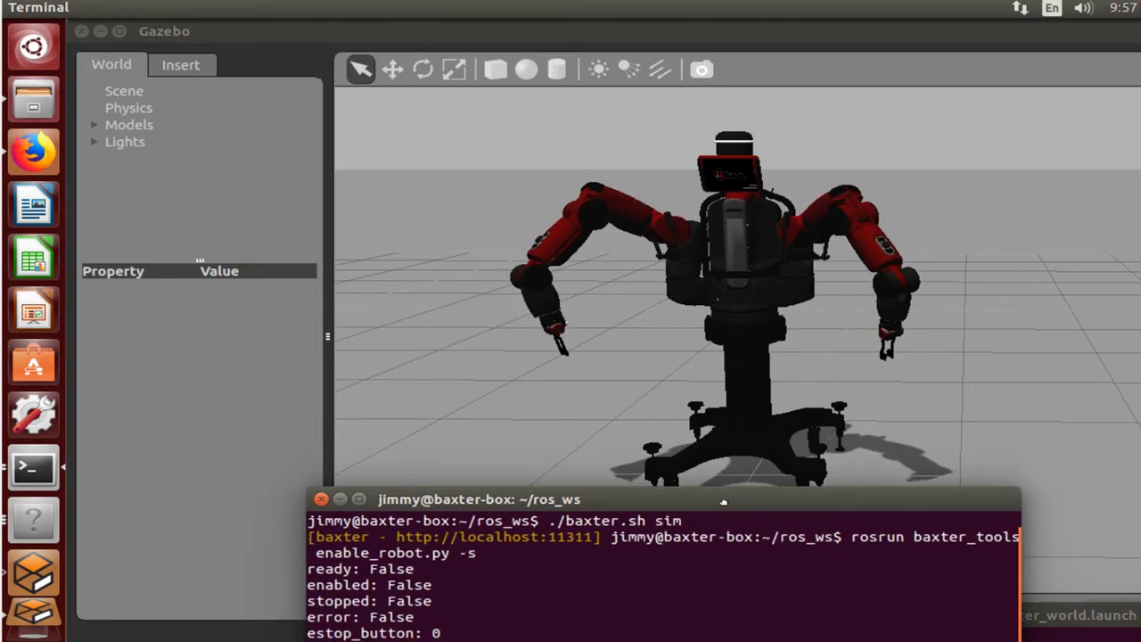
drag(723, 503, 723, 496)
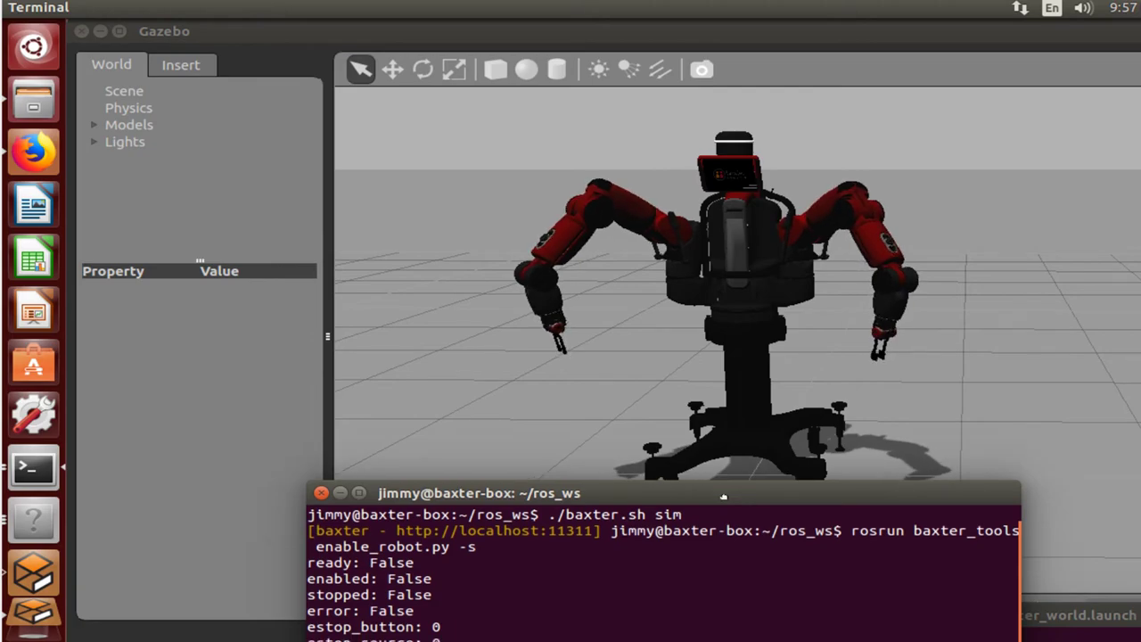
drag(724, 497, 532, 154)
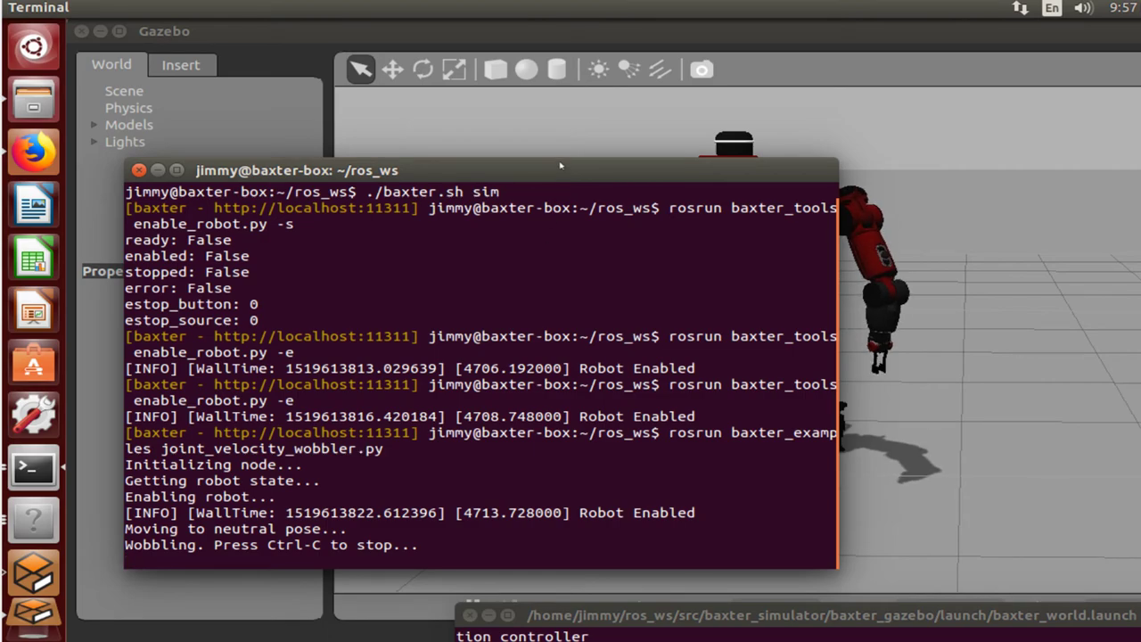
drag(564, 172, 674, 422)
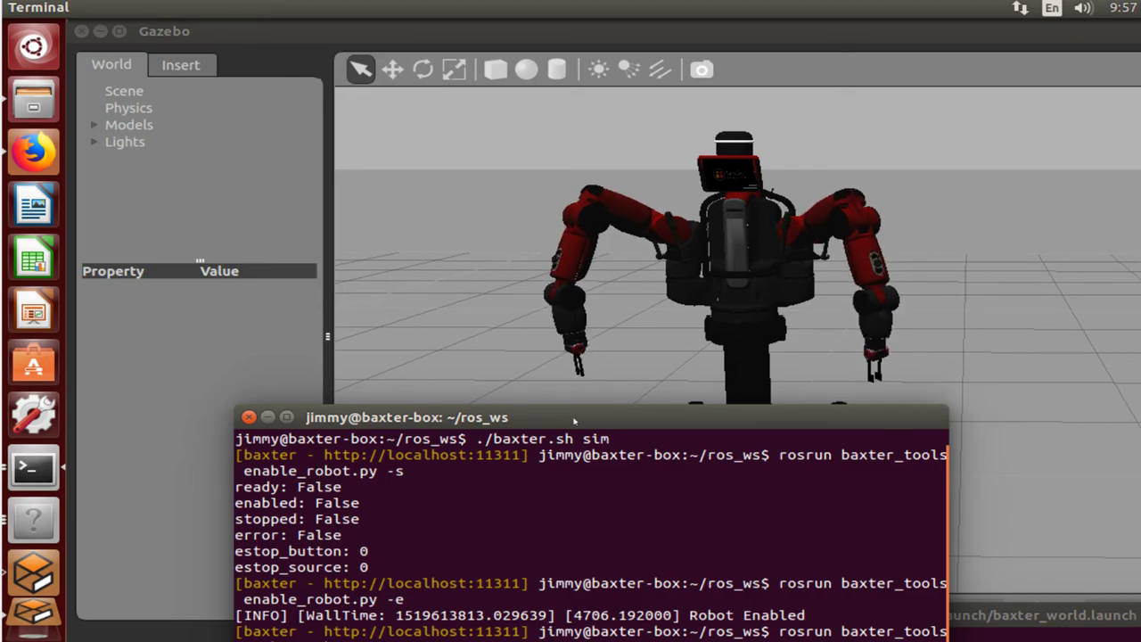
drag(621, 416, 540, 114)
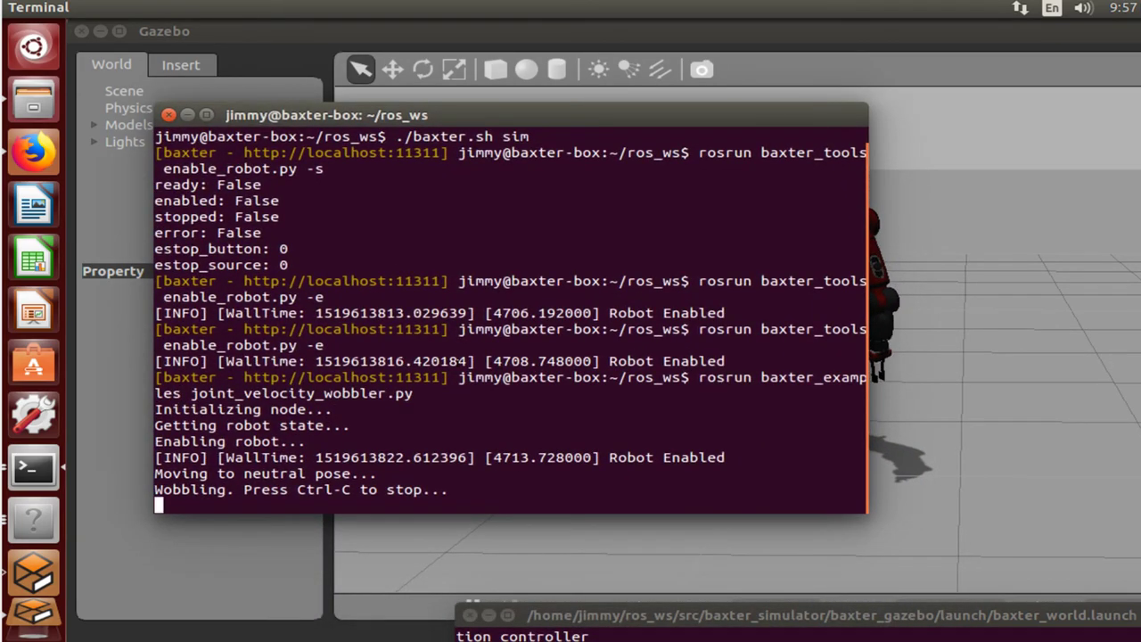
key(ctrl+c)
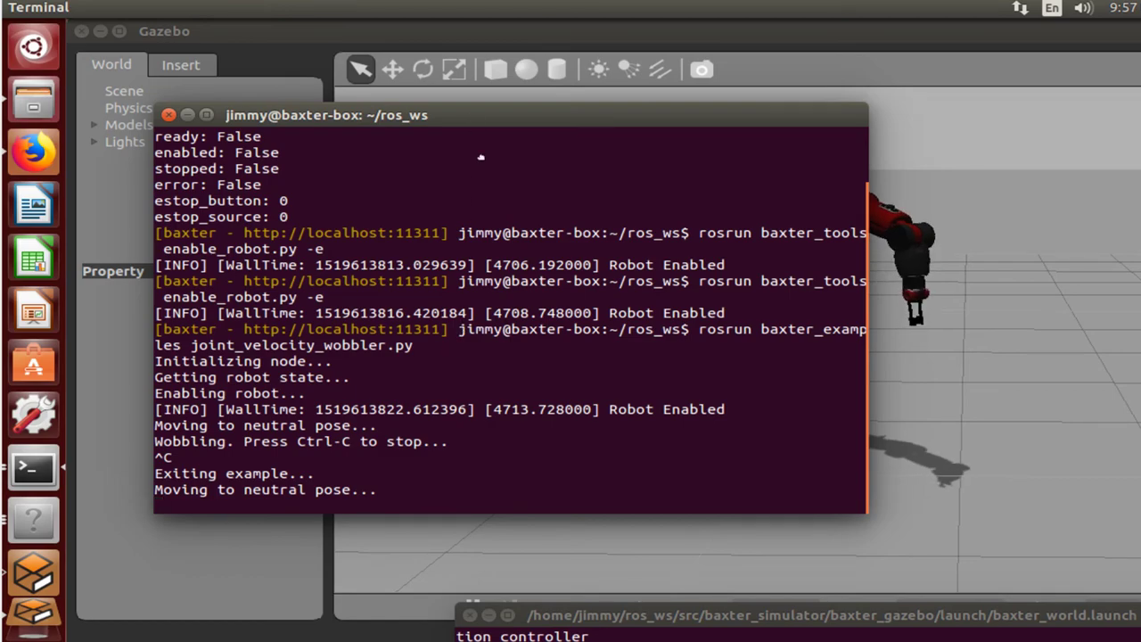
- Watch Baxter return to neutral pose and review the wobbler's ROS shutdown output
drag(469, 119, 550, 524)
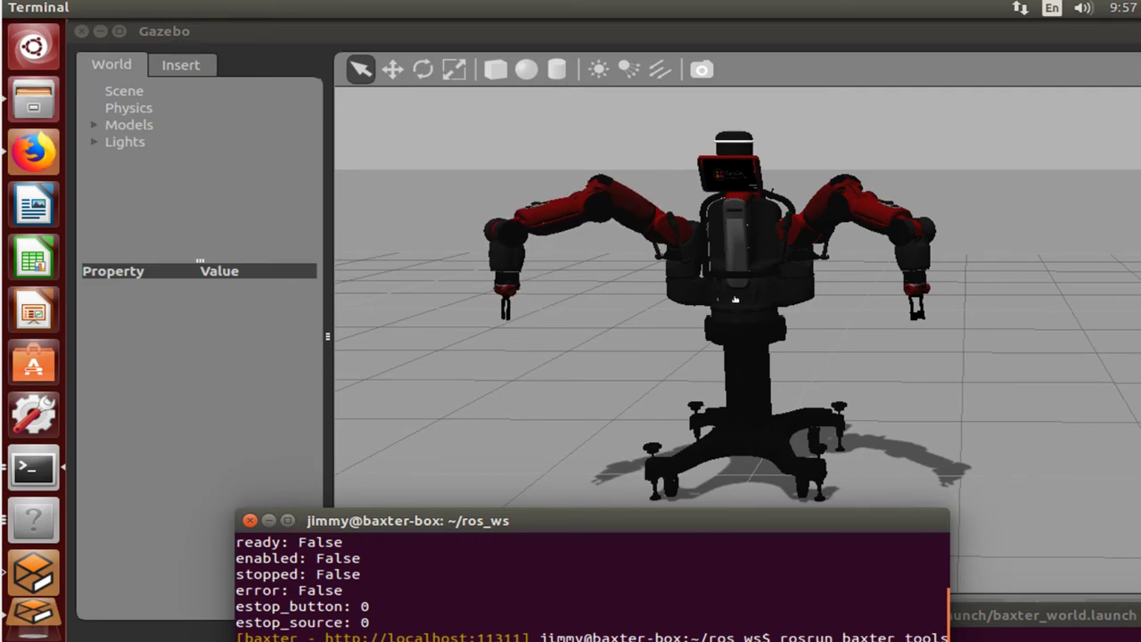
key(shift+Page_Up)
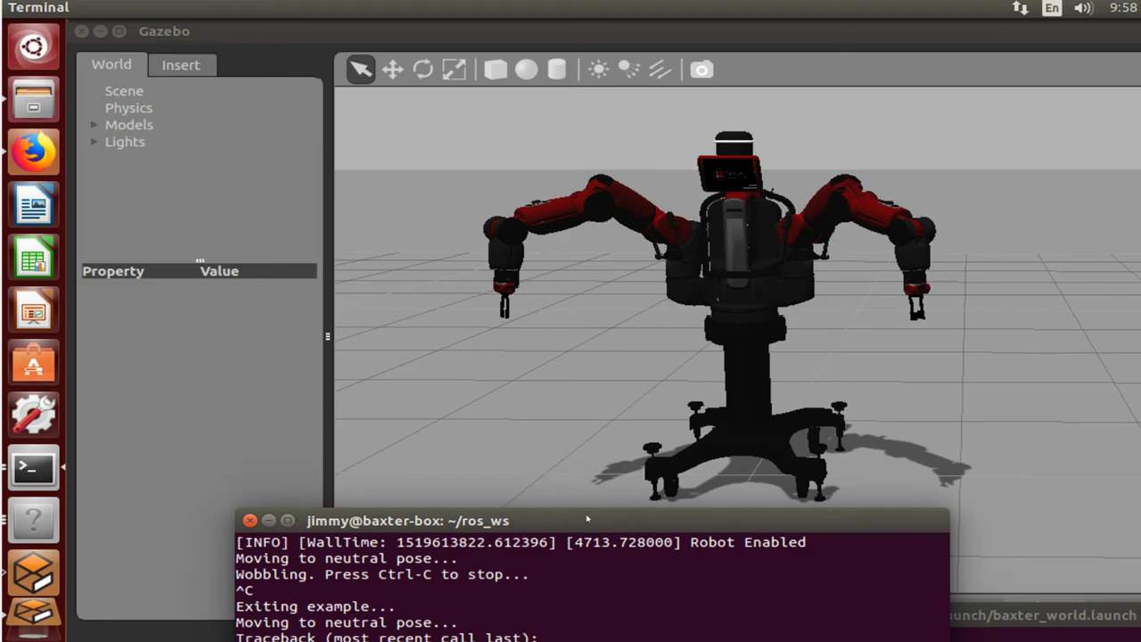
drag(586, 519, 427, 142)
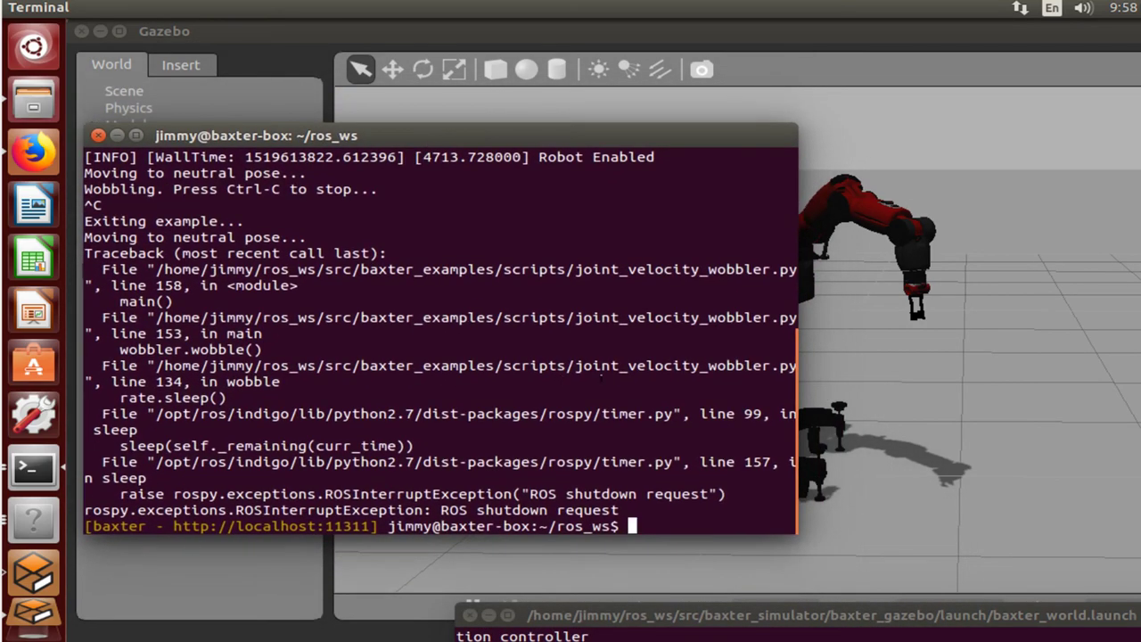
drag(494, 136, 539, 177)
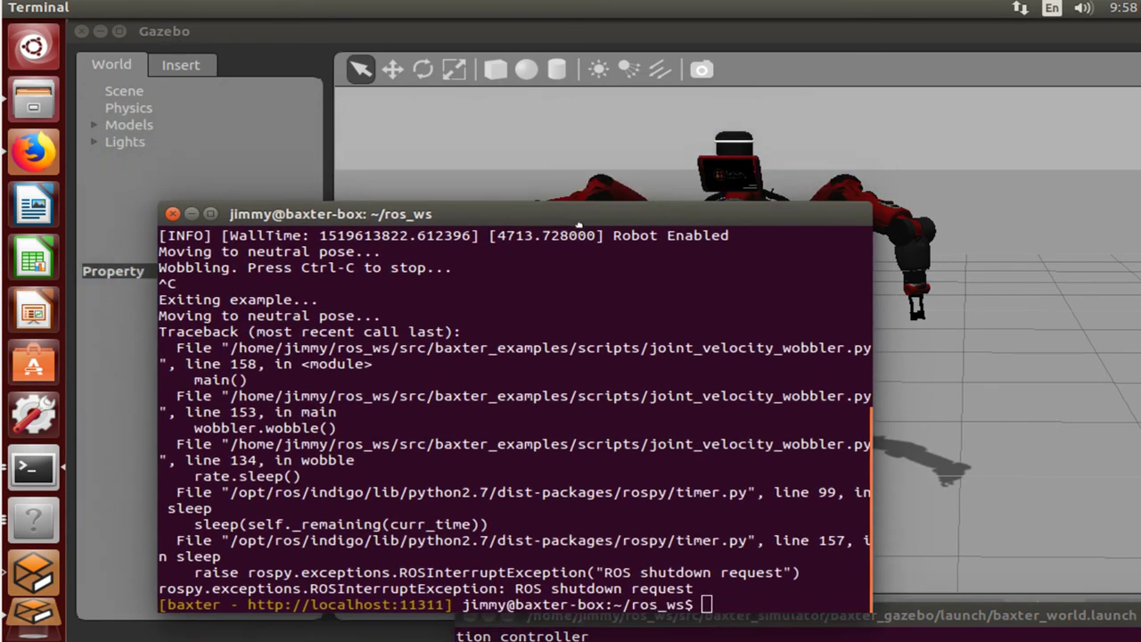
drag(579, 224, 473, 243)
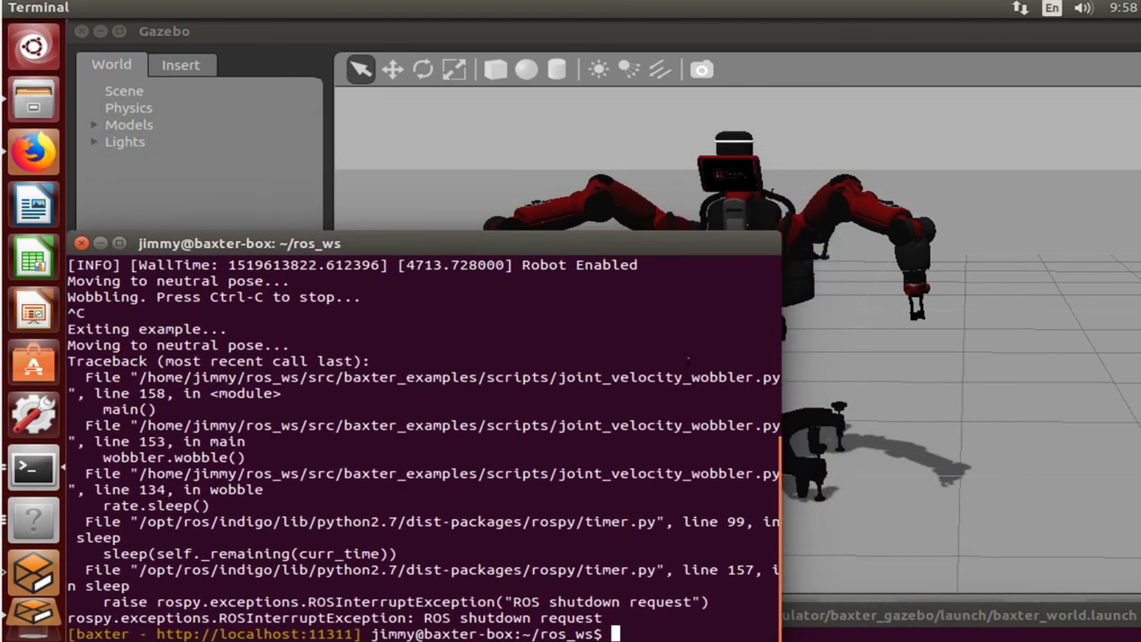
- Check the simulation launch log, raise Gazebo, then switch to Firefox's simulator wiki
drag(907, 615, 933, 267)
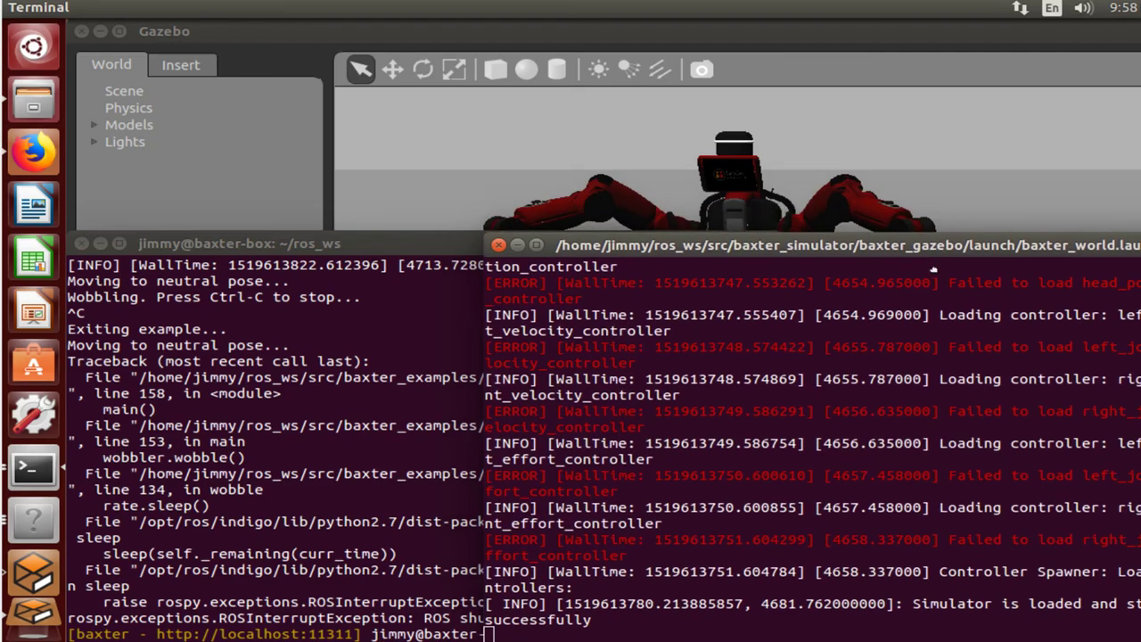
click(946, 166)
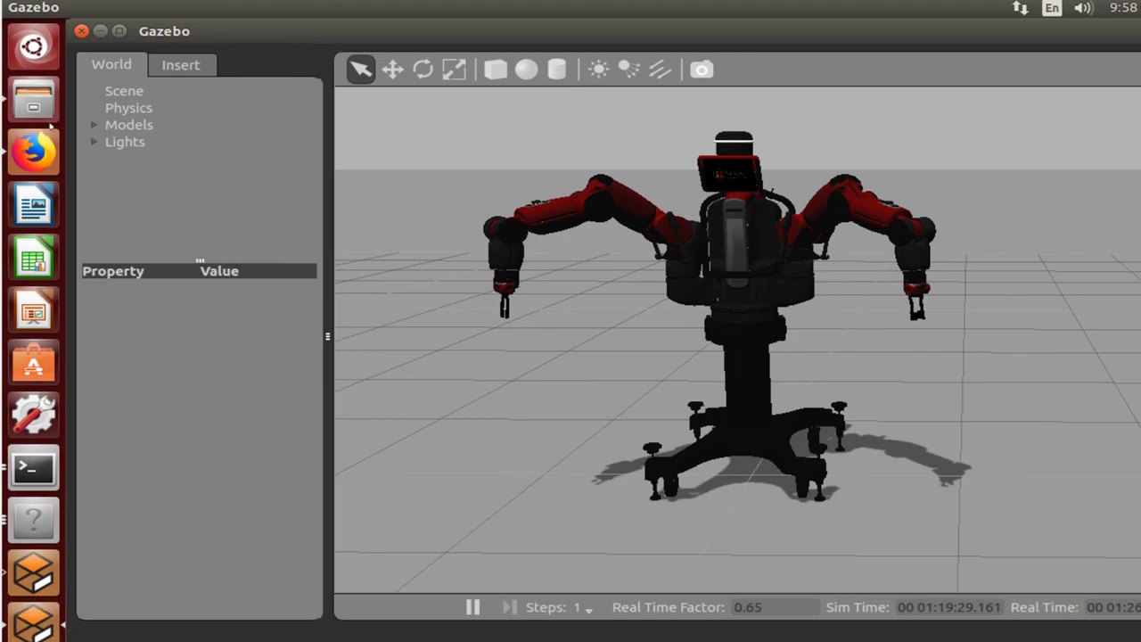
click(40, 144)
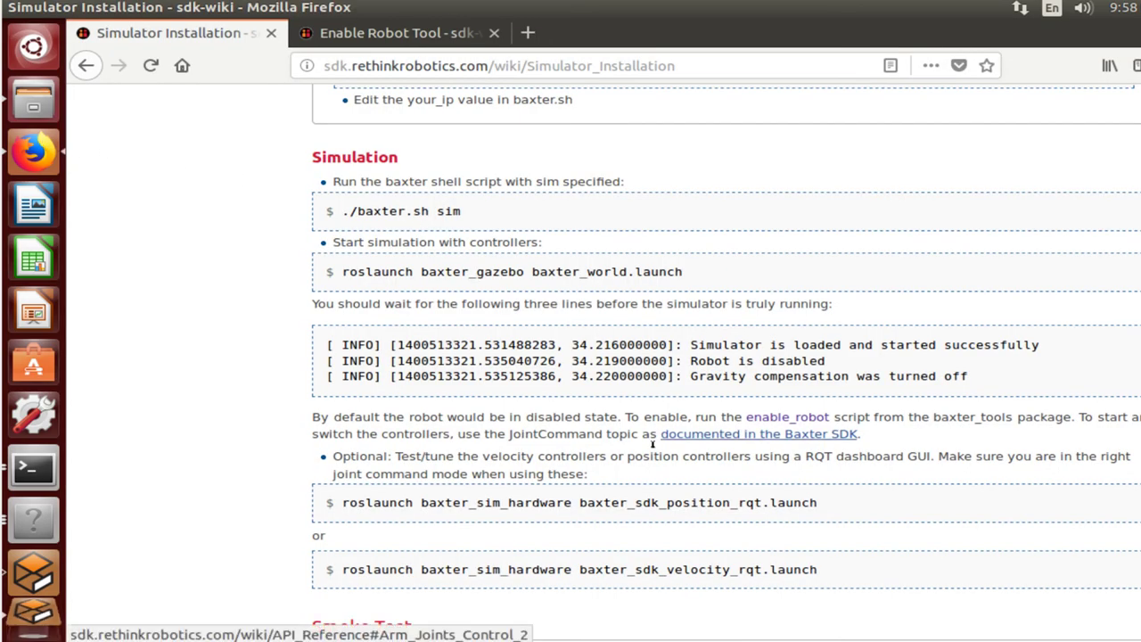
- Scroll the Simulator Installation wiki page up to its title and contents list
scroll(615, 446, up, 10)
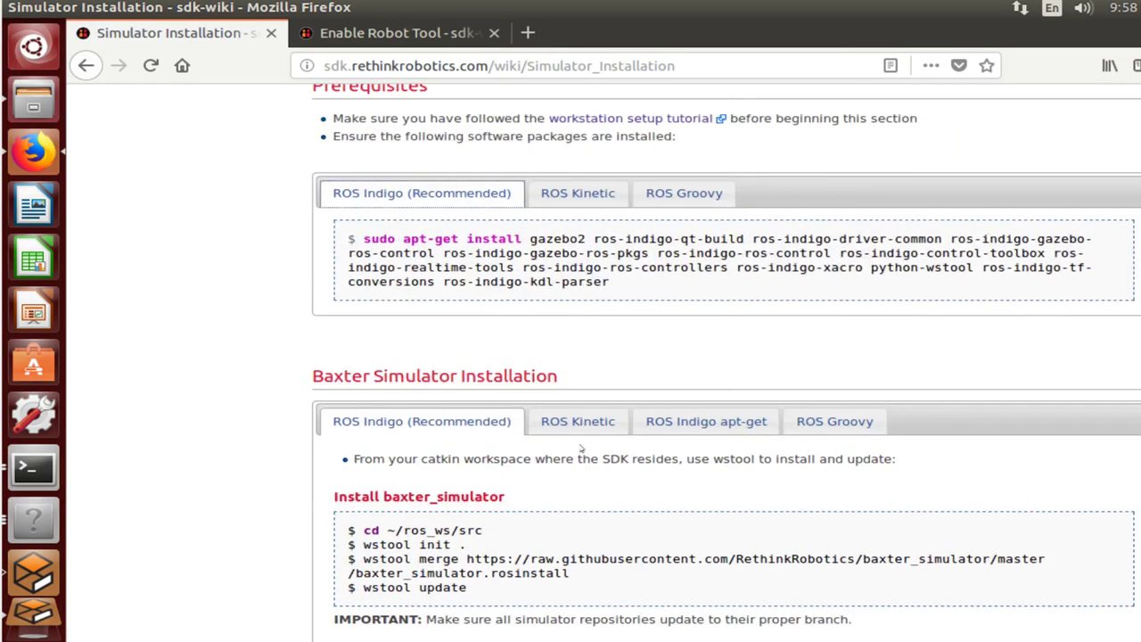
scroll(580, 448, up, 5)
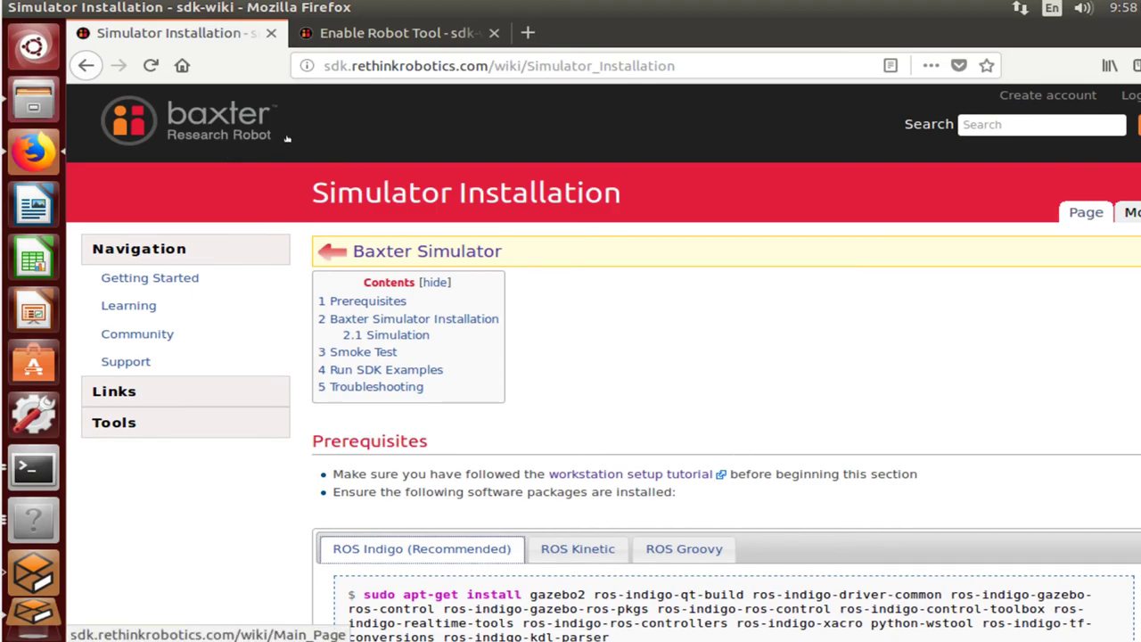